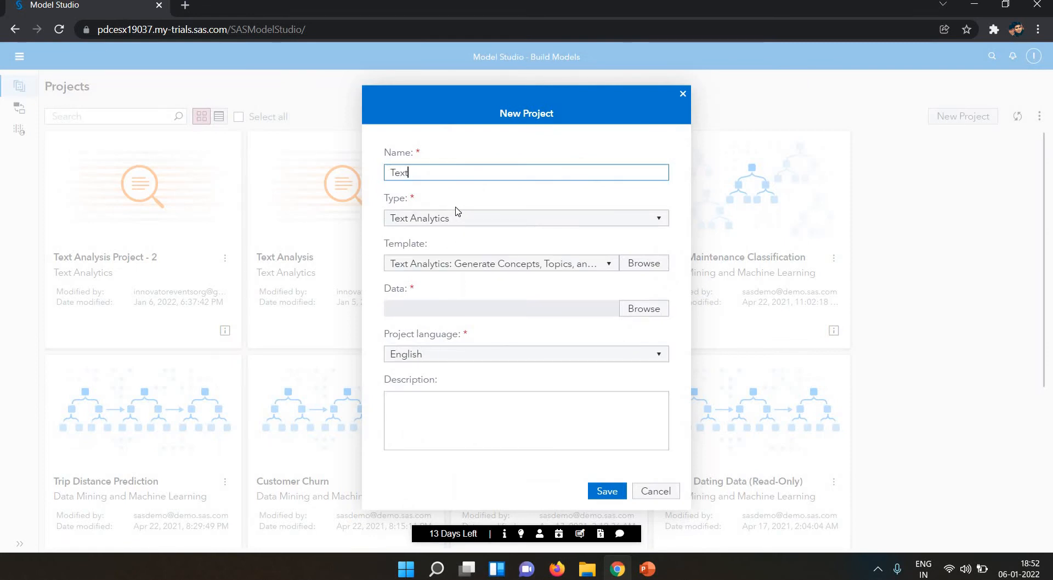
# Step: Name the new project Text Analysis Project - 3 and pick the COMPLAINTS1 table as its data source
pyautogui.write('nalysis Project - 3')
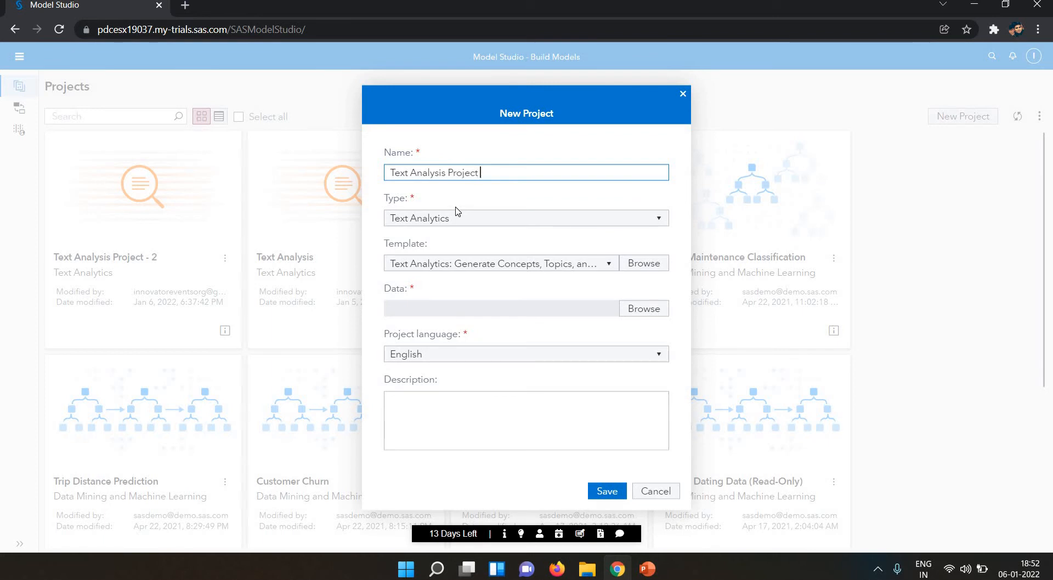
pyautogui.click(643, 308)
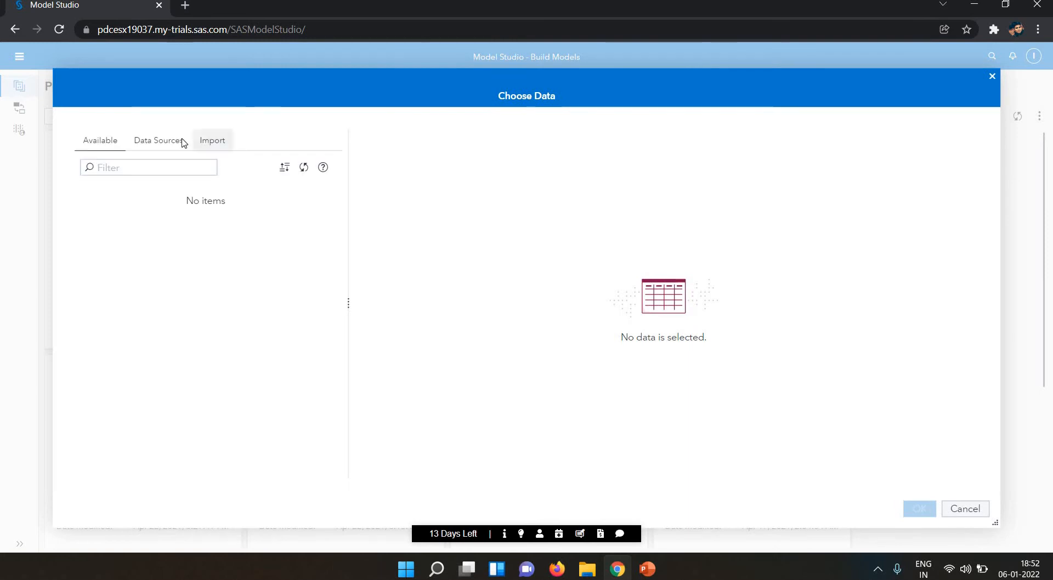
pyautogui.write('comp')
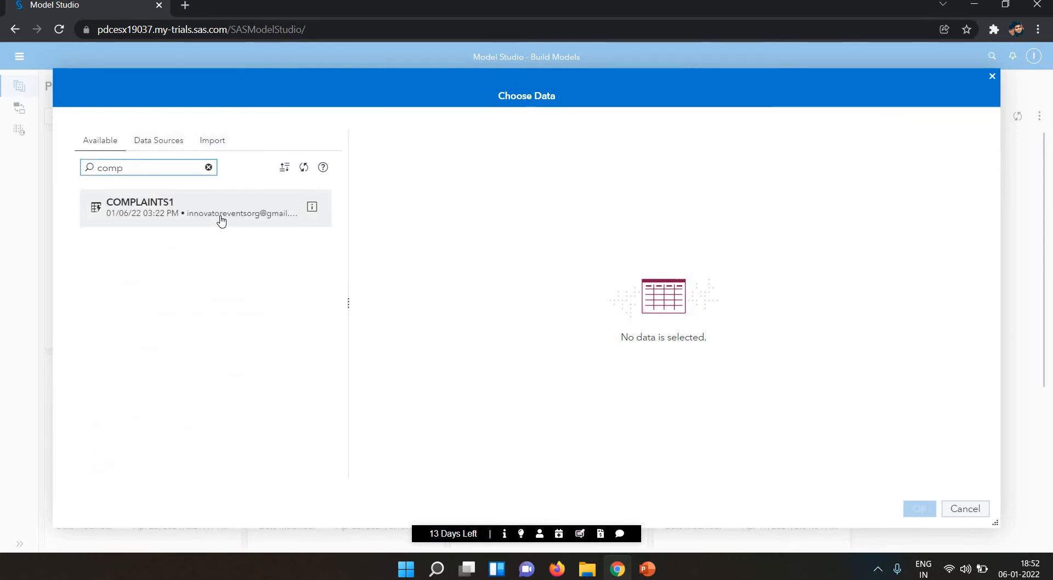
pyautogui.click(221, 221)
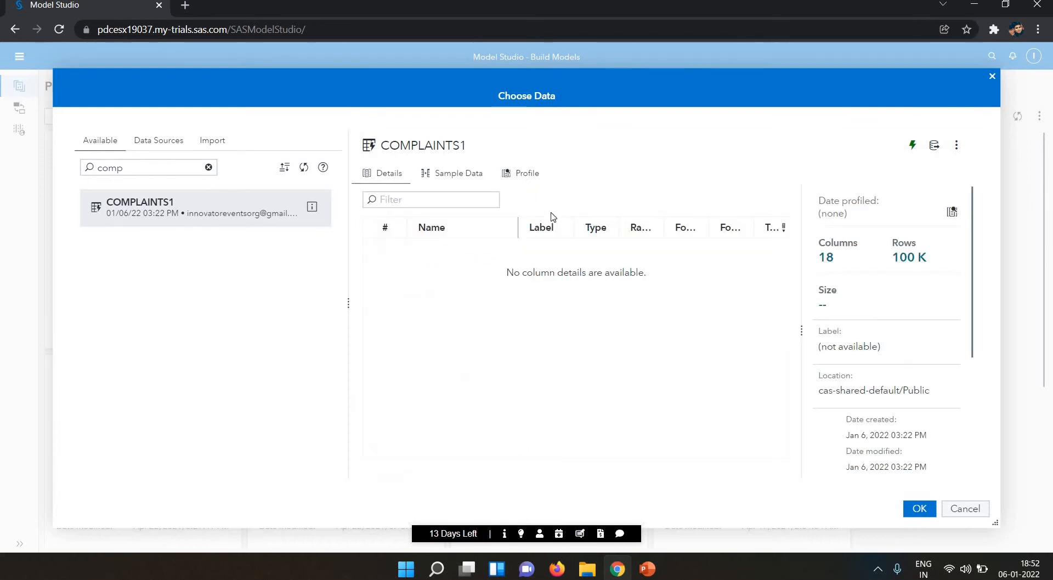
# Step: Review the sample data and column profile of COMPLAINTS1, and save the new project with that table
pyautogui.click(451, 174)
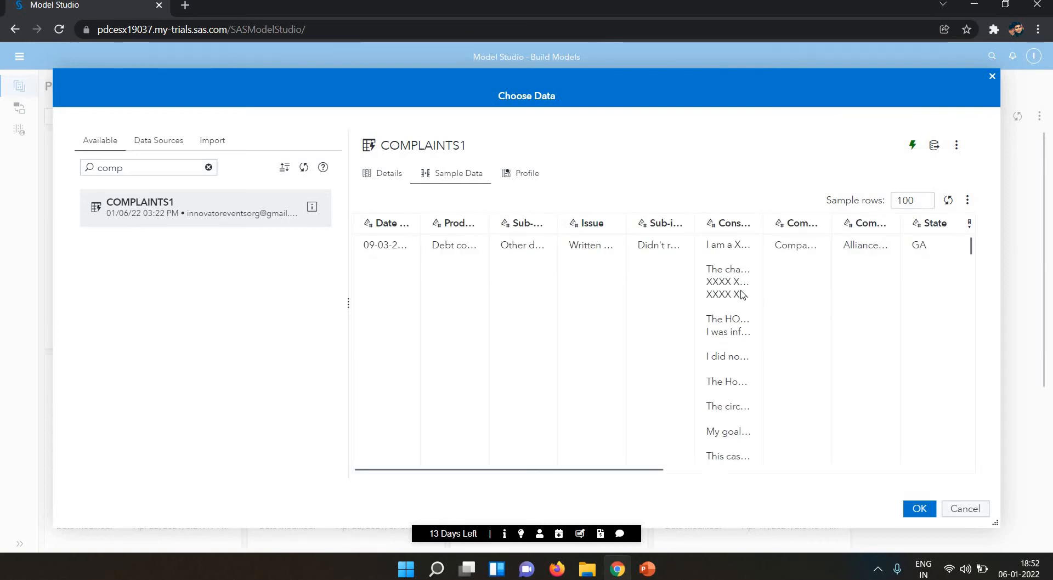
pyautogui.click(530, 176)
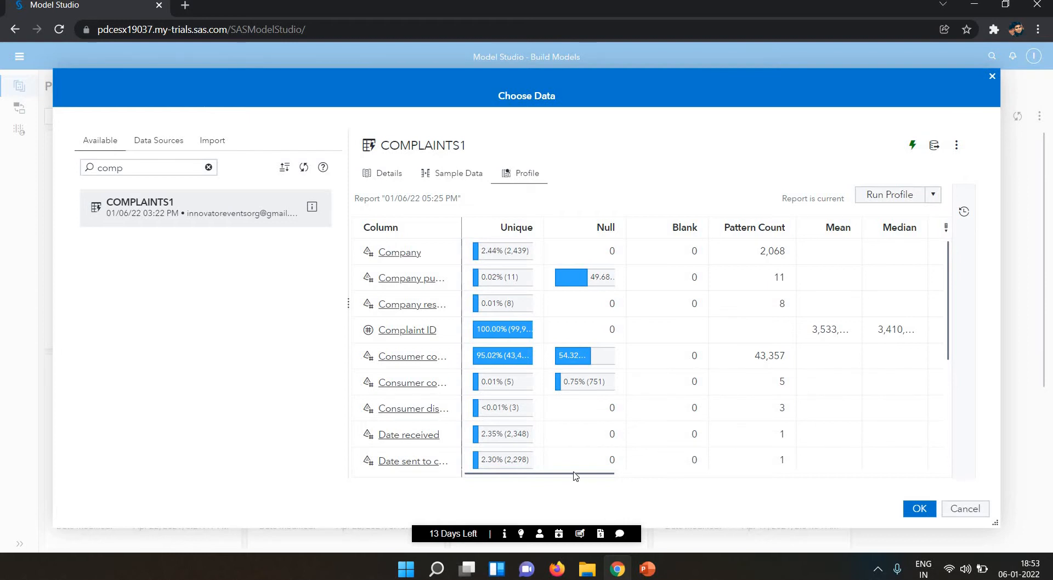
pyautogui.moveTo(636, 476); pyautogui.dragTo(761, 496)
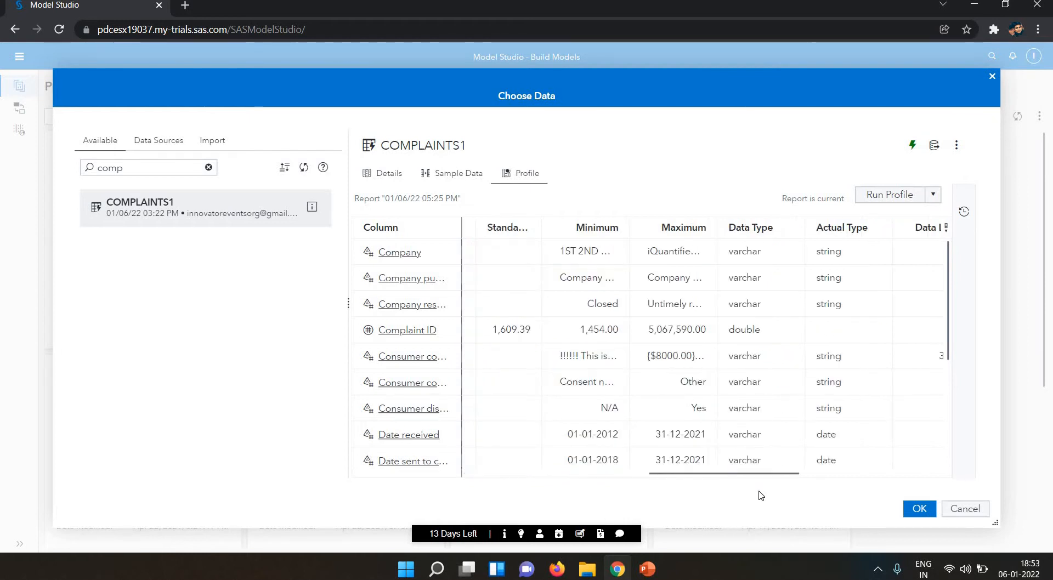
pyautogui.click(920, 511)
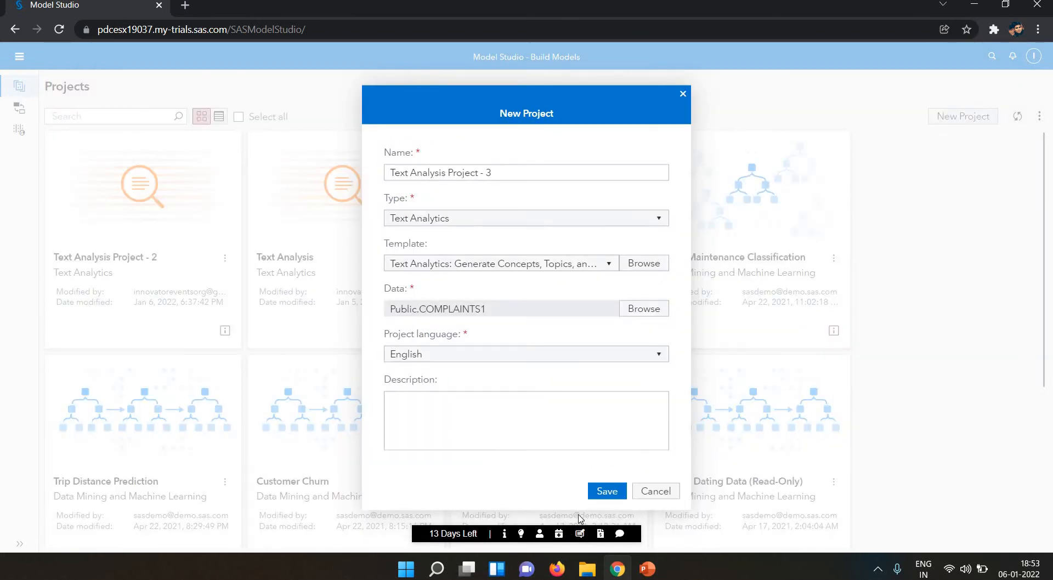
pyautogui.click(598, 496)
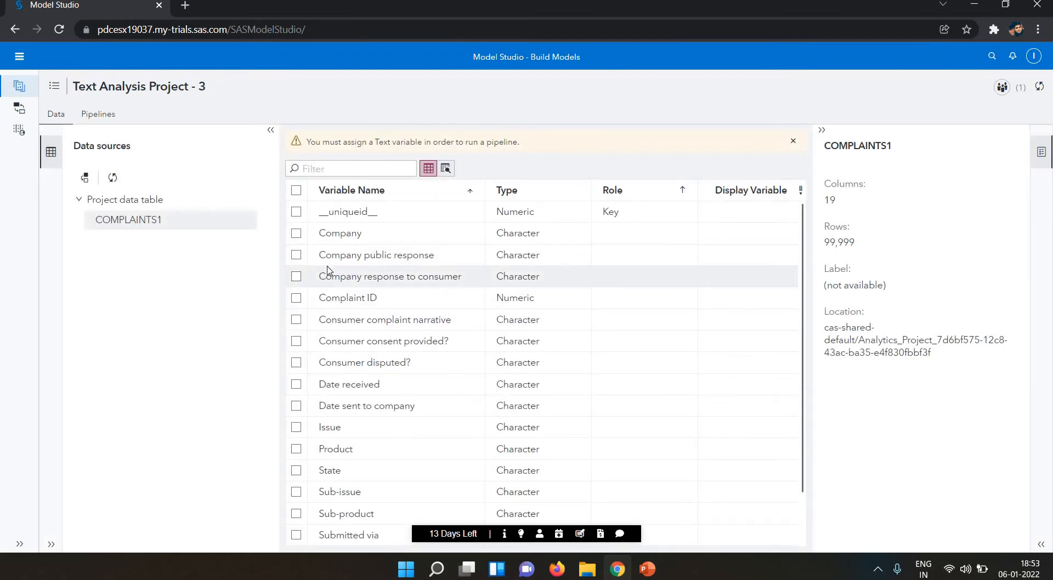
# Step: Assign the Text role to the Consumer complaint narrative variable and clear its selection
pyautogui.tripleClick(391, 142)
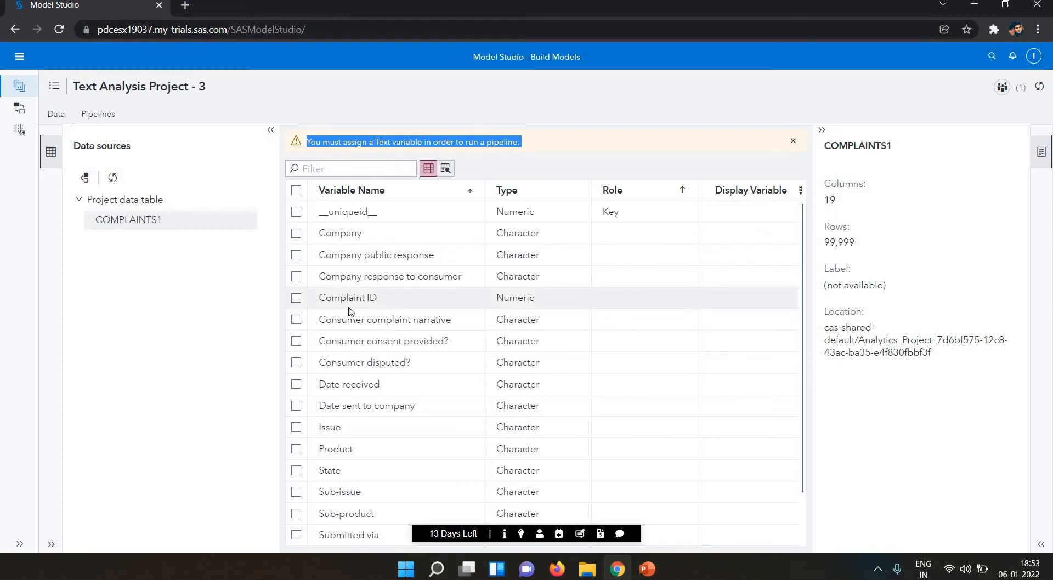
pyautogui.click(296, 321)
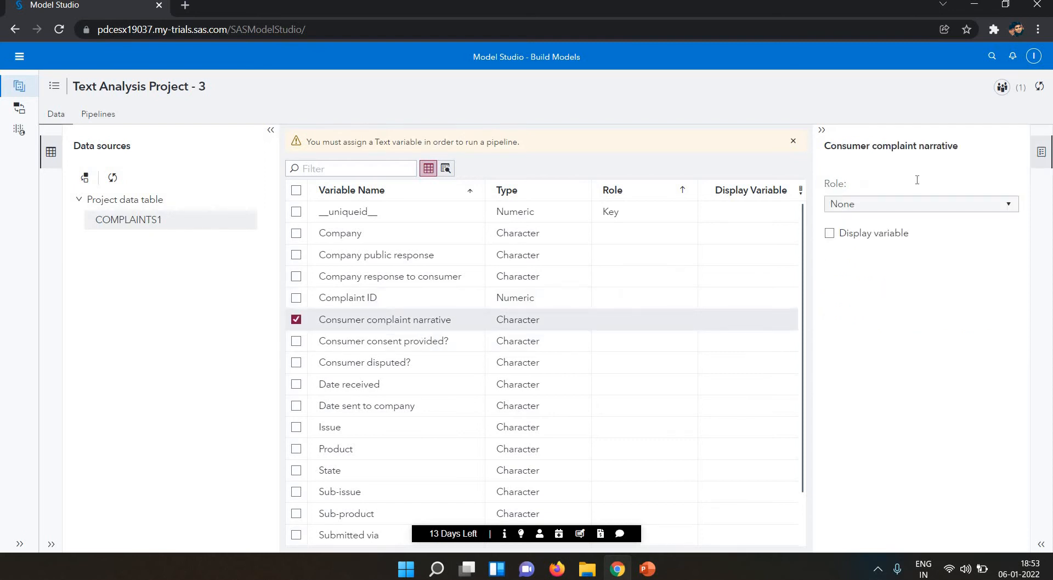
pyautogui.click(904, 208)
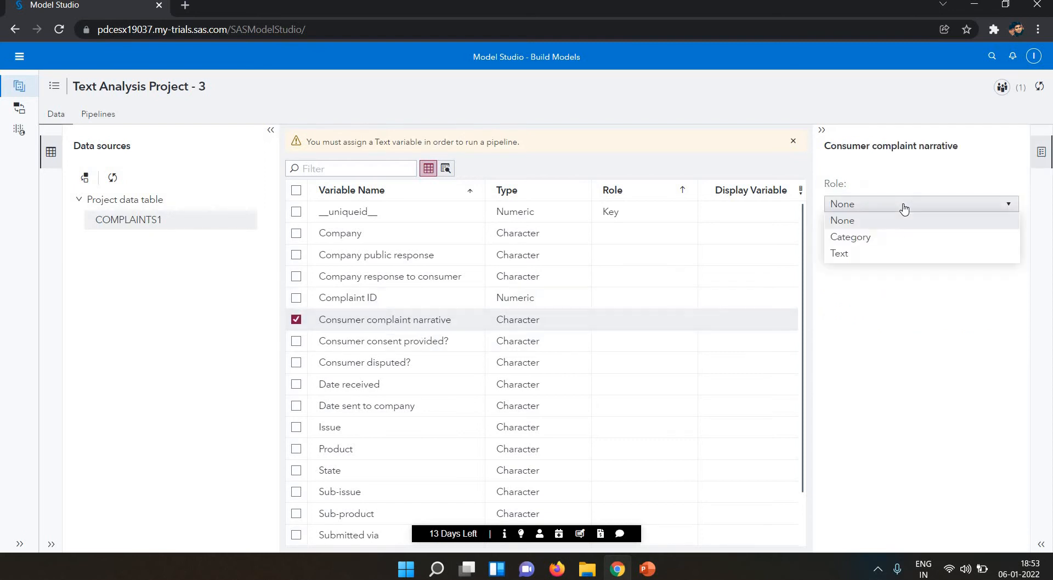
pyautogui.click(879, 257)
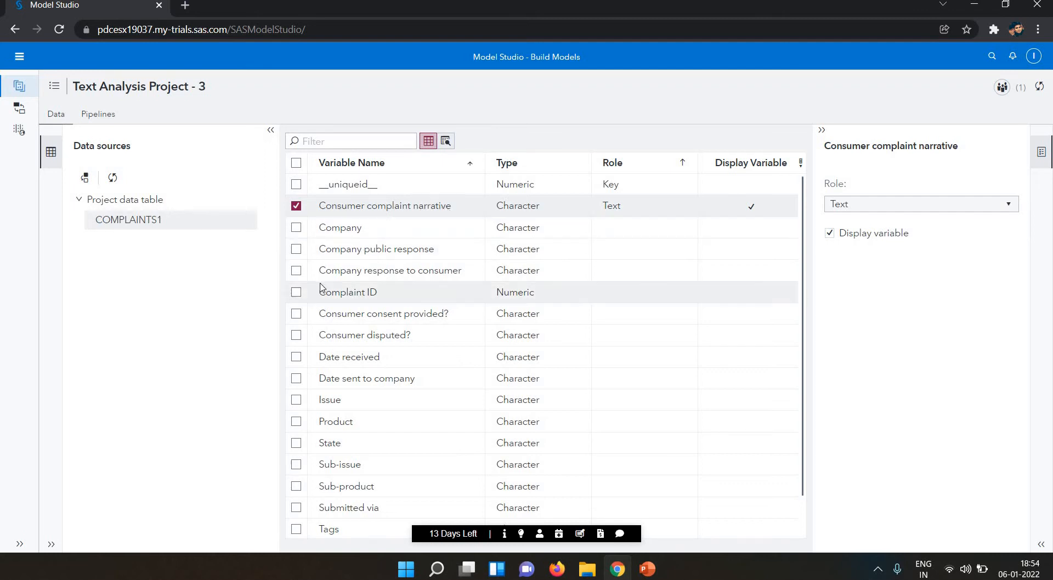
pyautogui.click(296, 208)
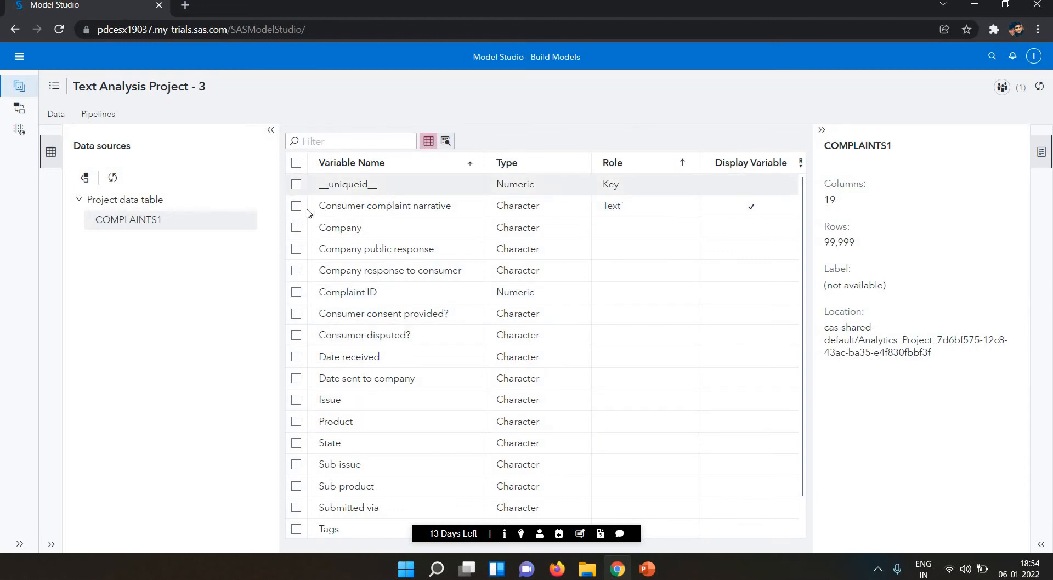
# Step: Assign the Category role to the Product variable
pyautogui.click(295, 424)
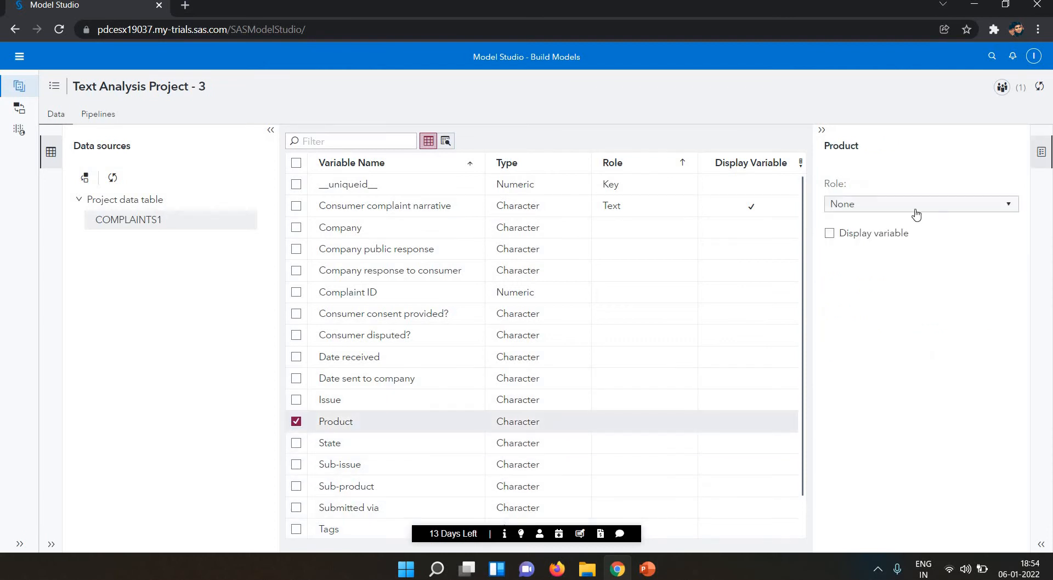
pyautogui.click(916, 213)
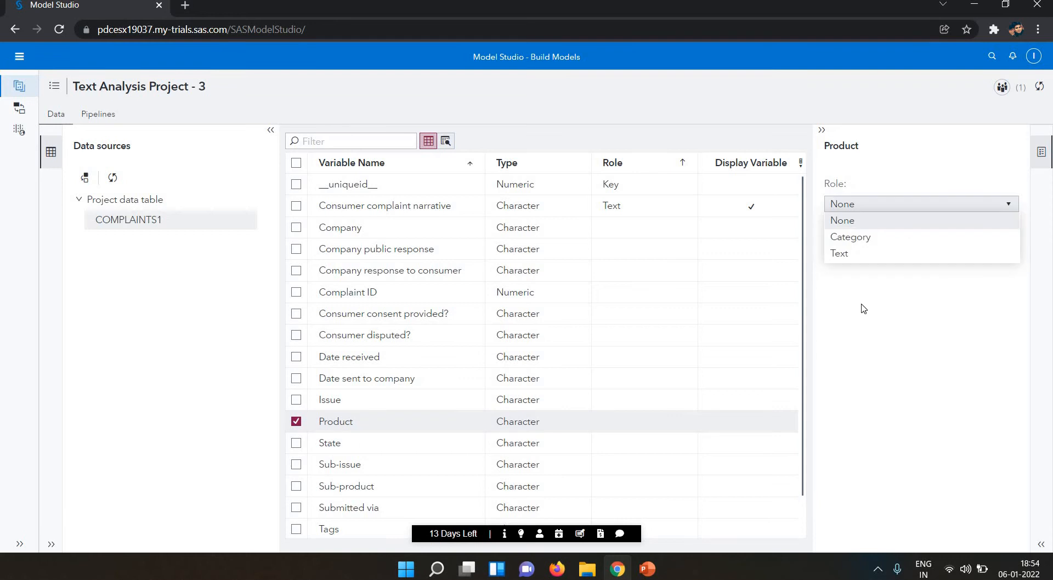
pyautogui.click(864, 242)
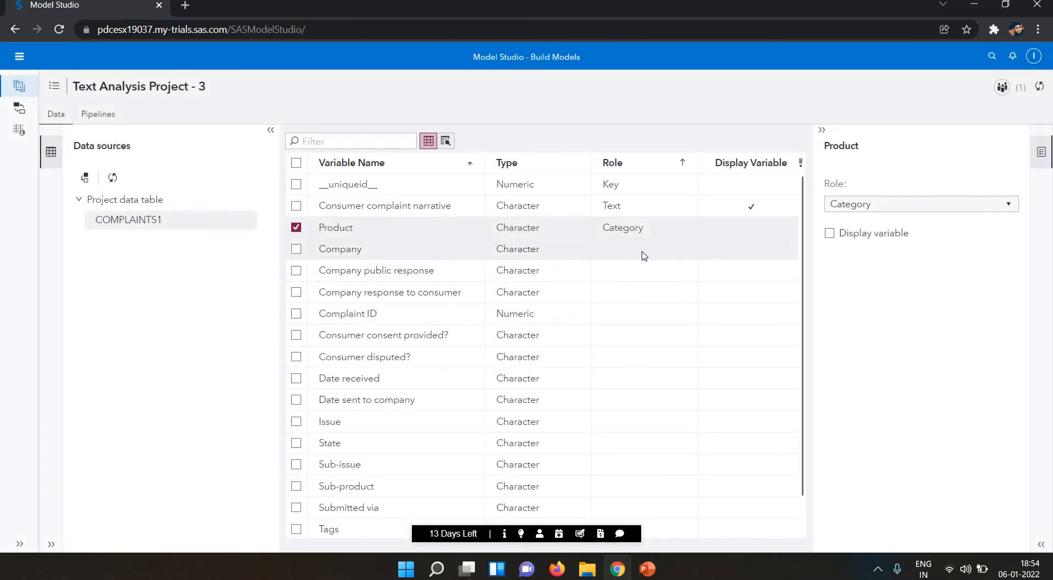
# Step: Run the project's Pipeline 1
pyautogui.click(99, 114)
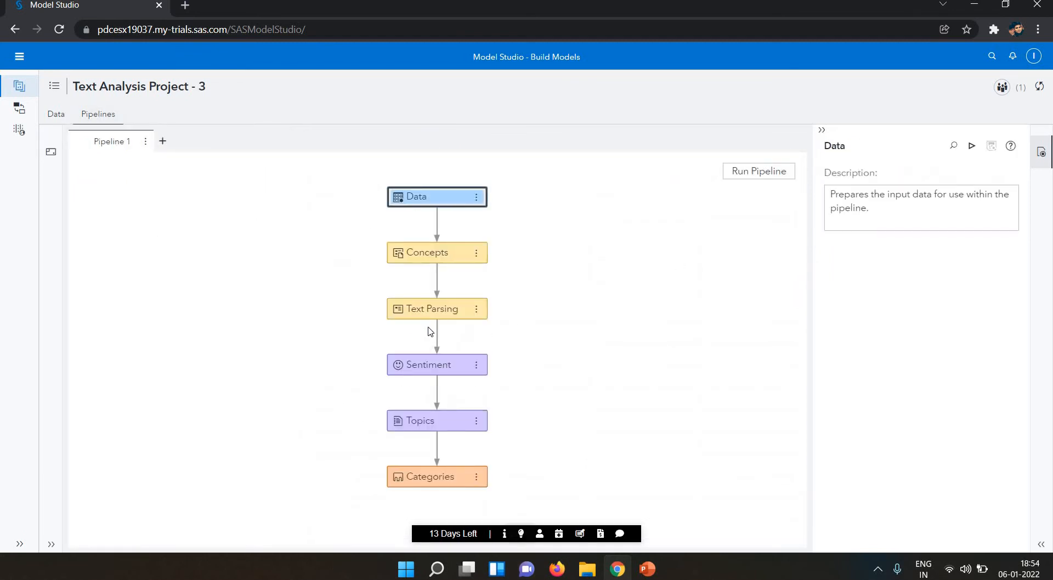
pyautogui.click(761, 172)
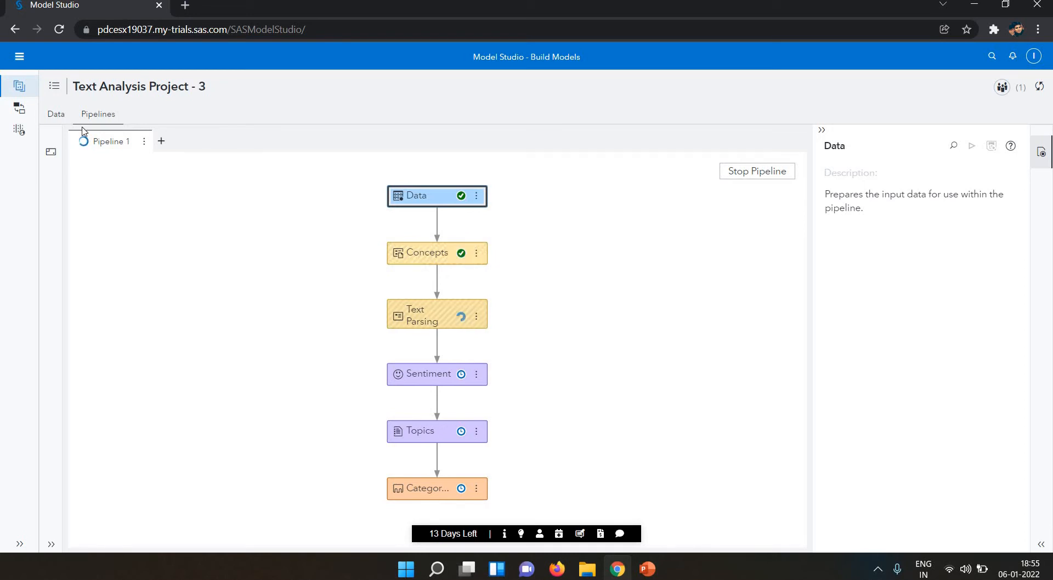
# Step: Examine the available nodes and their descriptions under Natural Language Processing, Feature Extraction, Text Modeling and Miscellaneous
pyautogui.click(49, 157)
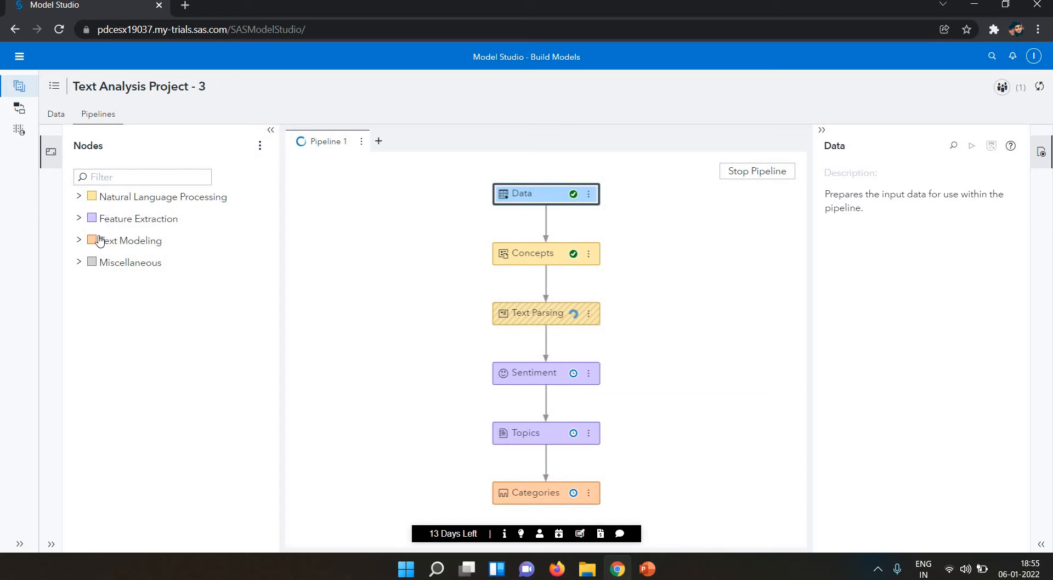
pyautogui.click(79, 199)
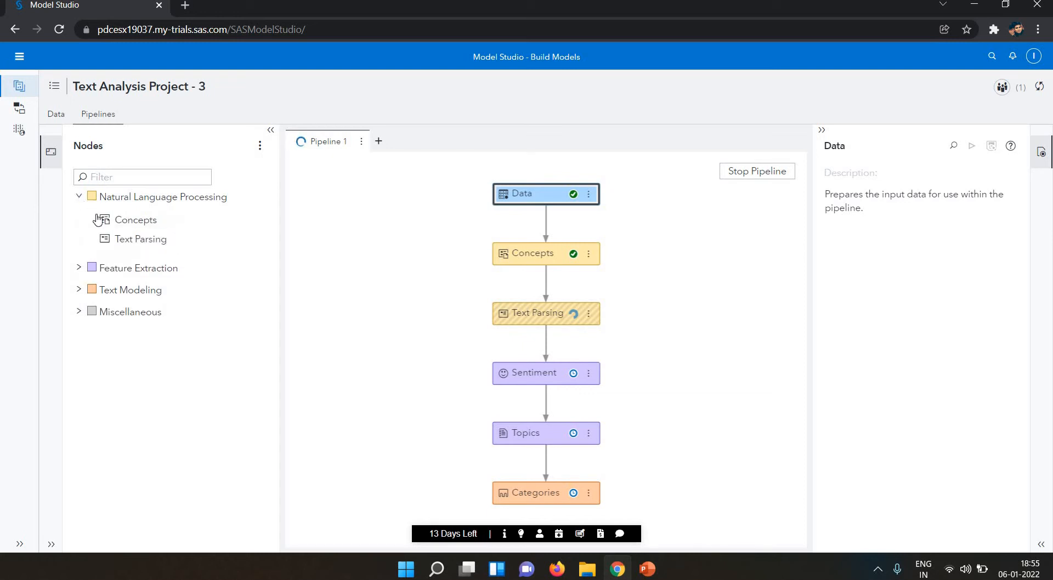
pyautogui.moveTo(105, 225)
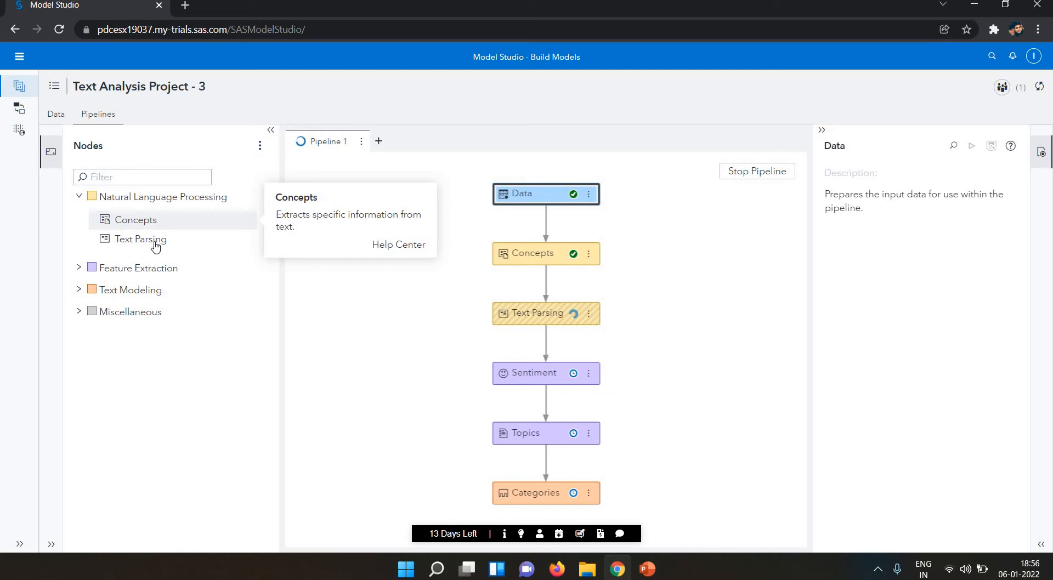
pyautogui.moveTo(156, 246)
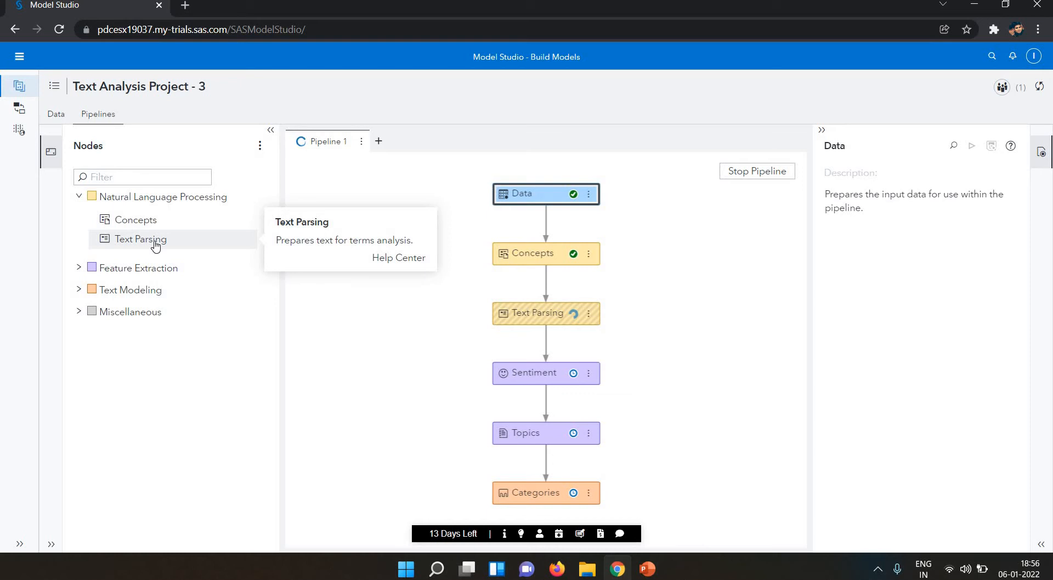
pyautogui.click(78, 269)
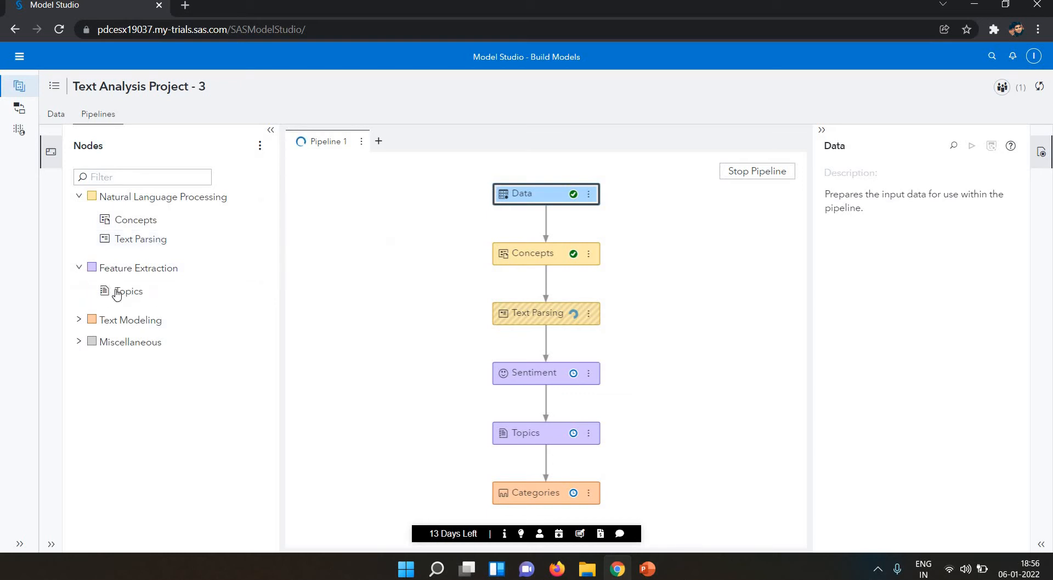
pyautogui.moveTo(117, 295)
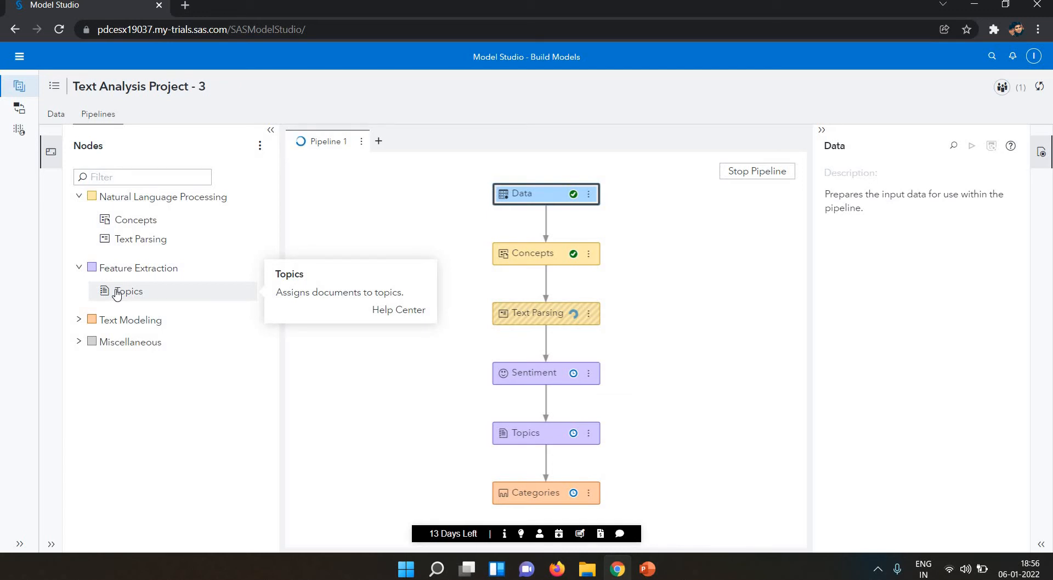
pyautogui.click(79, 323)
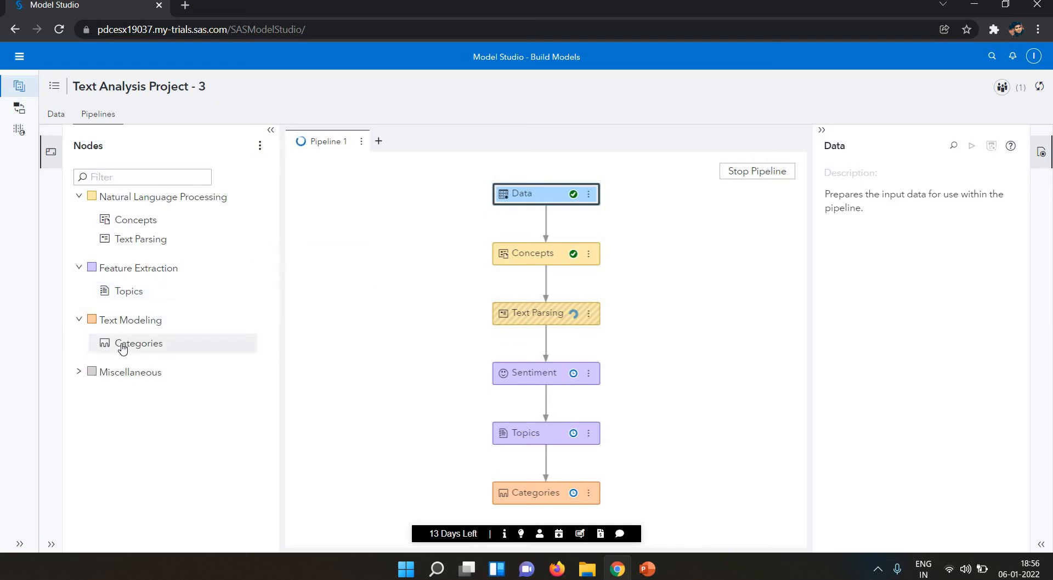
pyautogui.moveTo(122, 348)
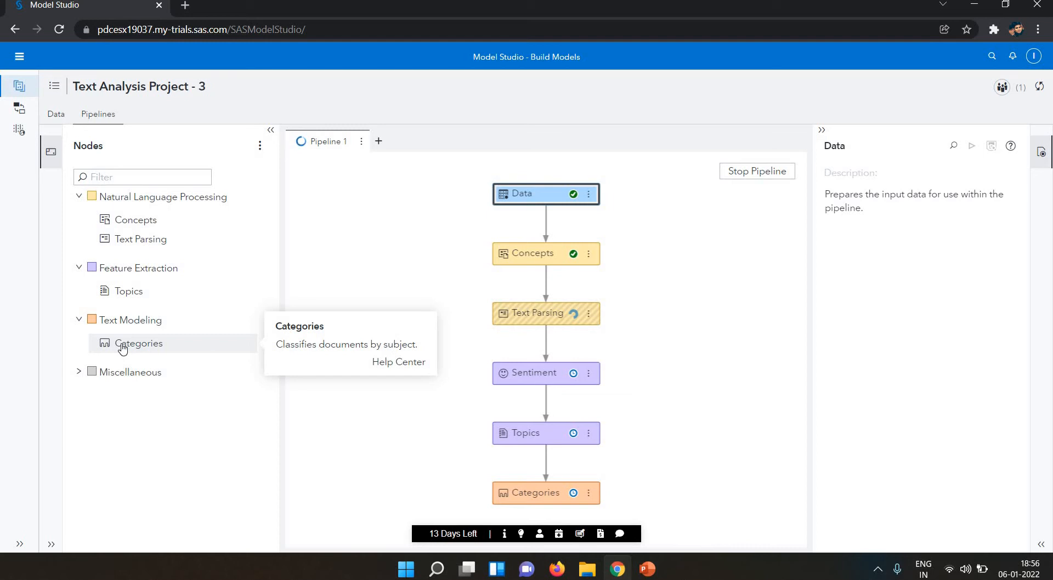
pyautogui.click(78, 373)
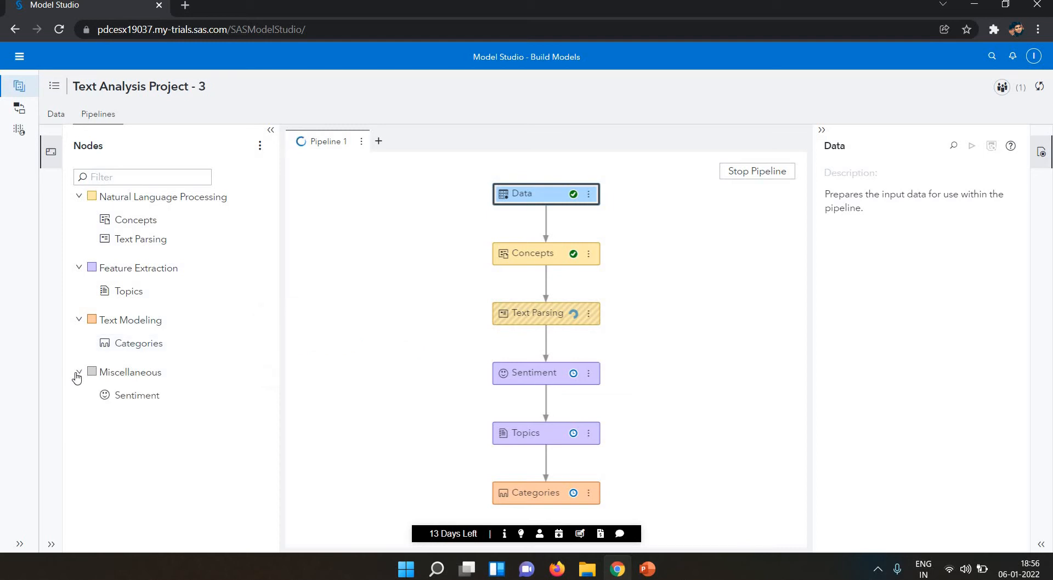
pyautogui.moveTo(157, 399)
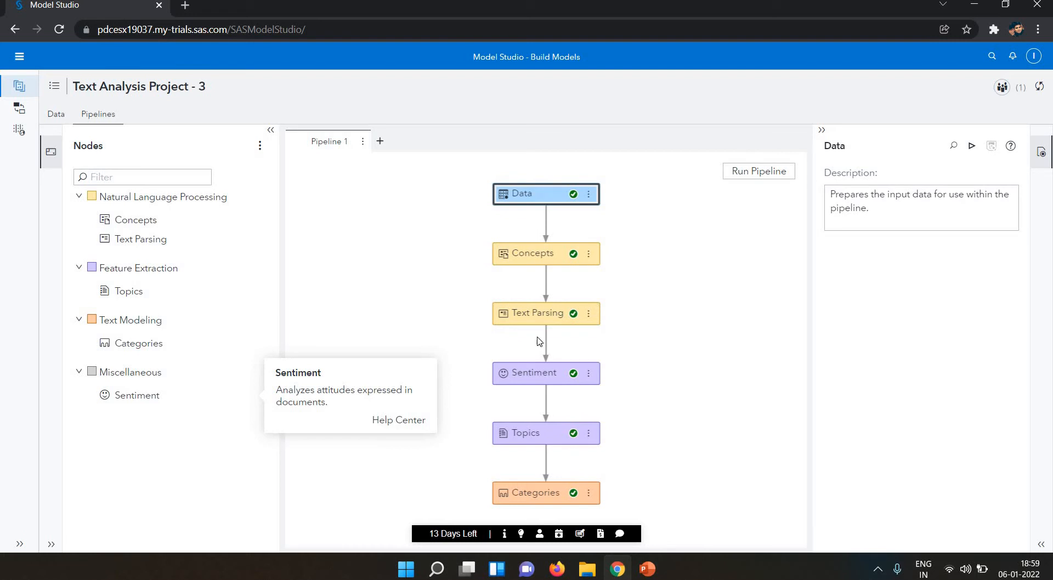
# Step: Collapse the node list and open the Concepts node to view its sample-text testing area and complaint documents
pyautogui.click(437, 246)
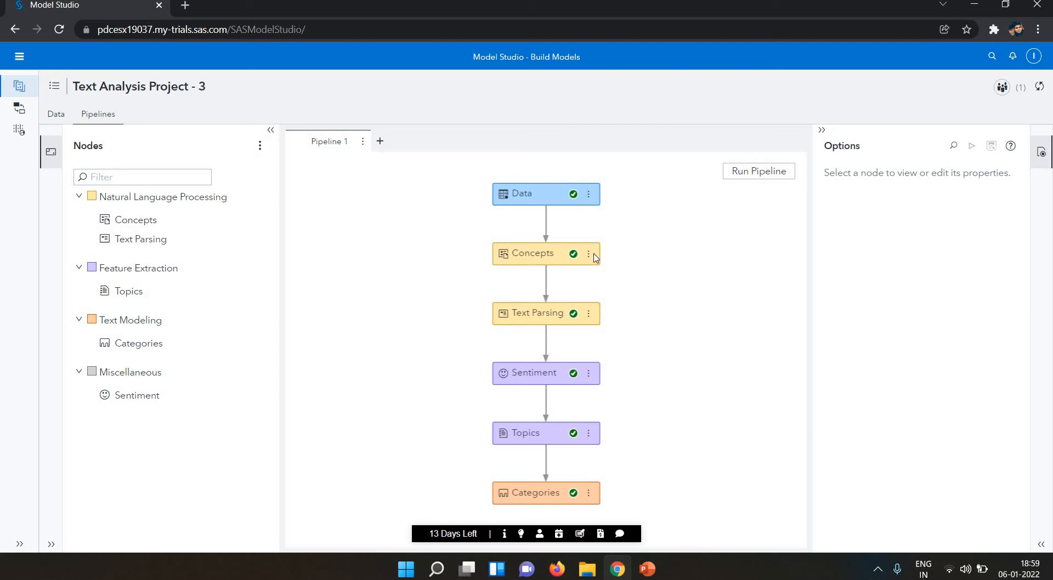
pyautogui.moveTo(589, 257)
pyautogui.click(272, 131)
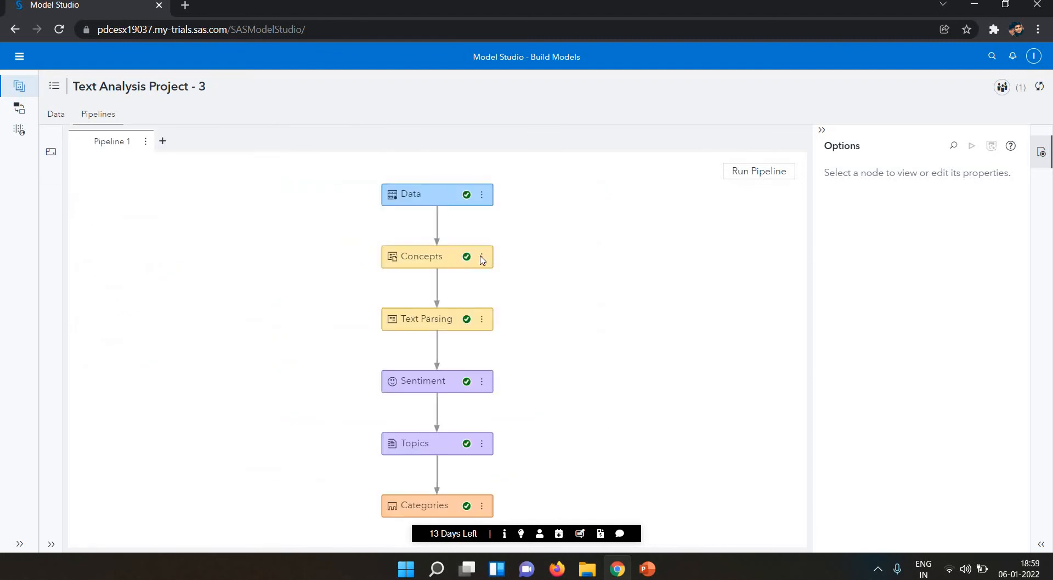
pyautogui.click(482, 257)
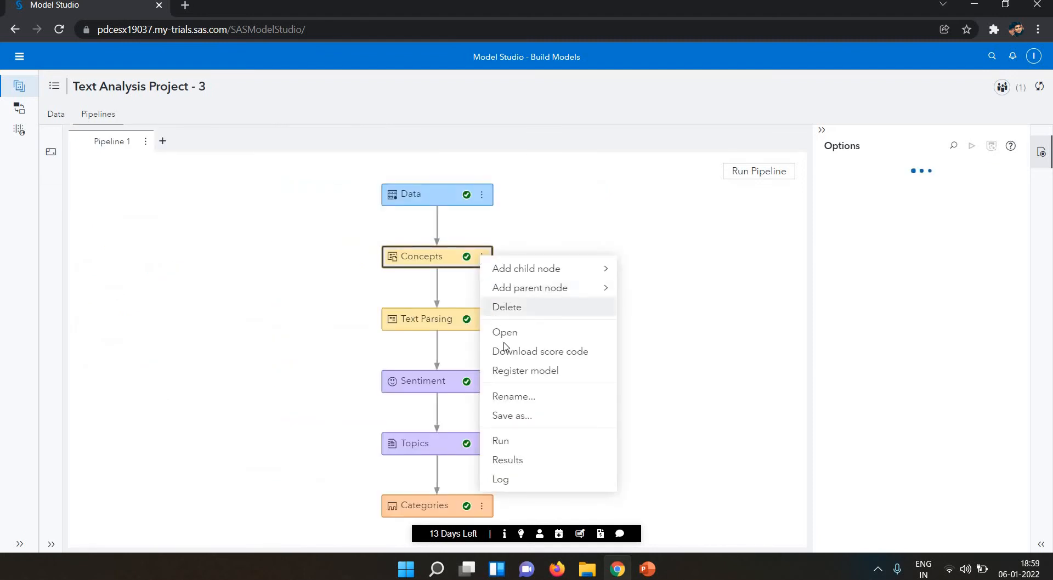
pyautogui.click(504, 333)
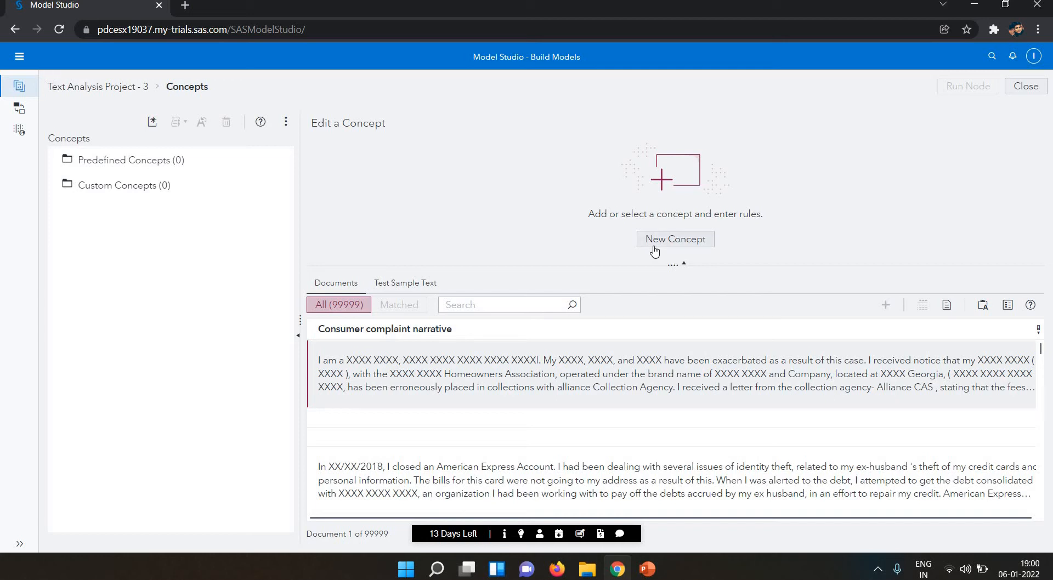
pyautogui.click(428, 291)
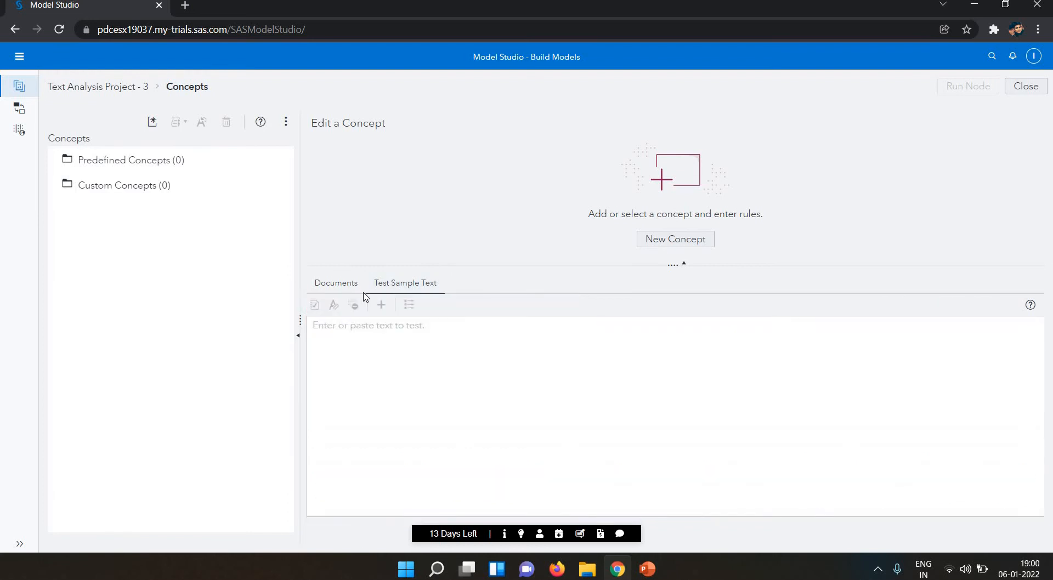
pyautogui.click(345, 293)
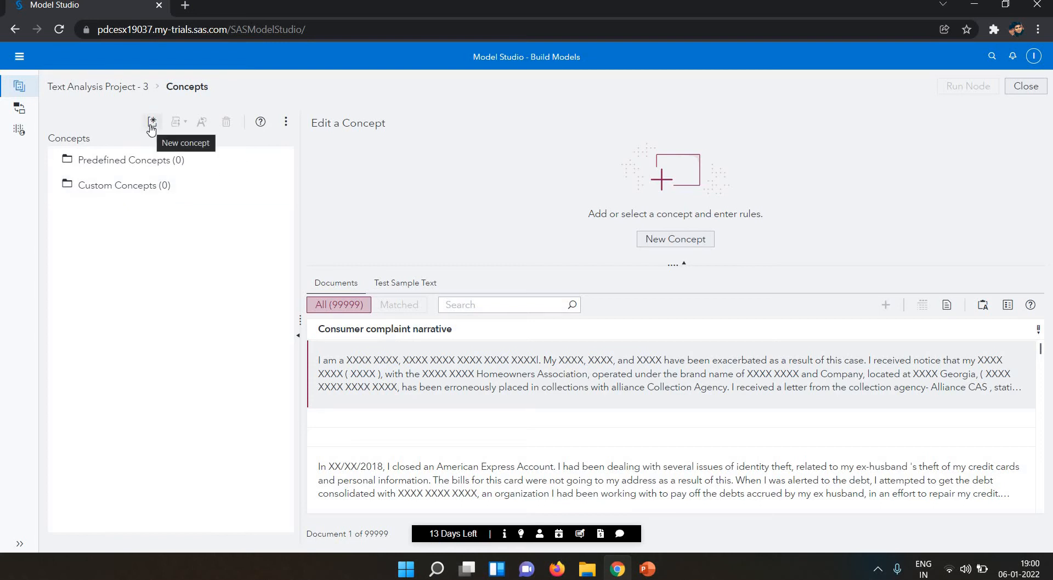
# Step: Open the Concepts node's results from the pipeline, read through its score code and return to the pipeline
pyautogui.click(115, 91)
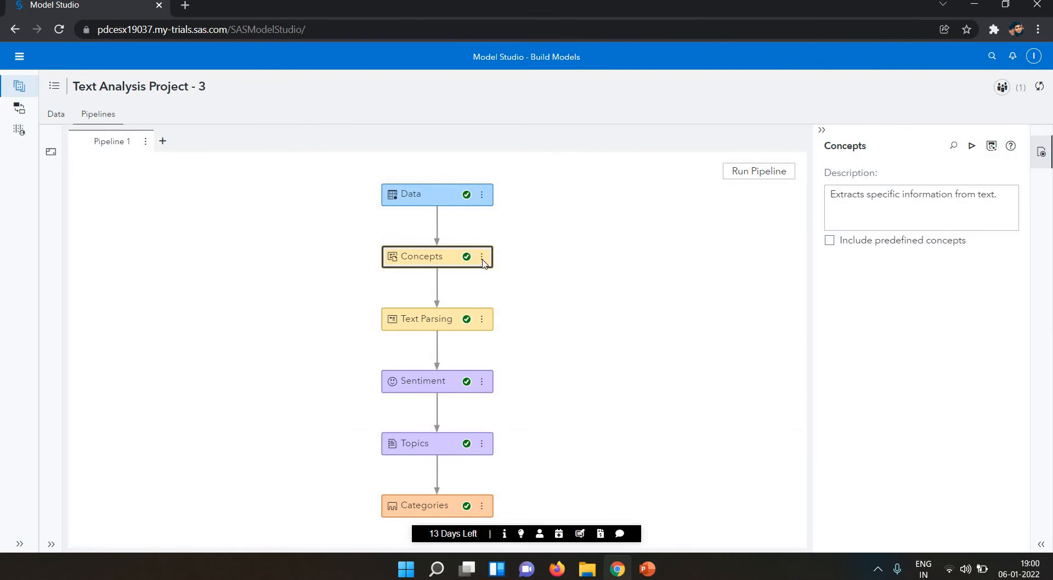
pyautogui.click(482, 260)
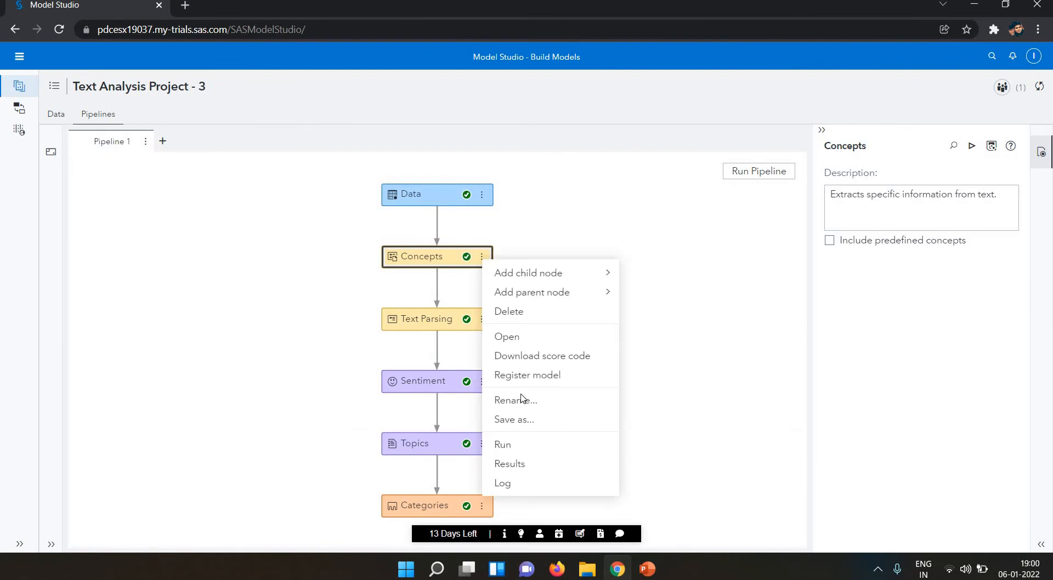
pyautogui.click(524, 470)
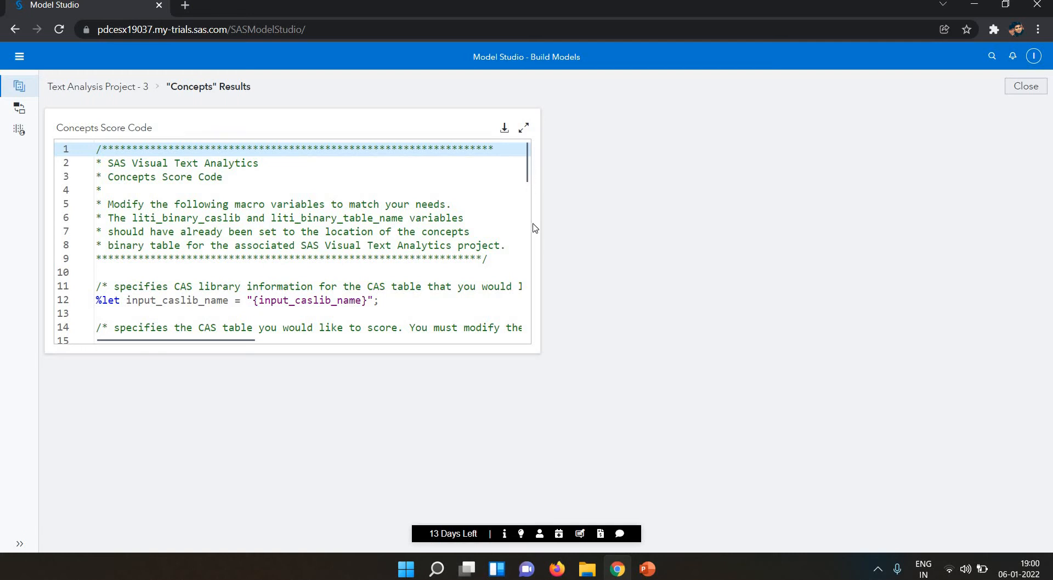
pyautogui.scroll(-7, 536, 263)
pyautogui.scroll(-7, 536, 308)
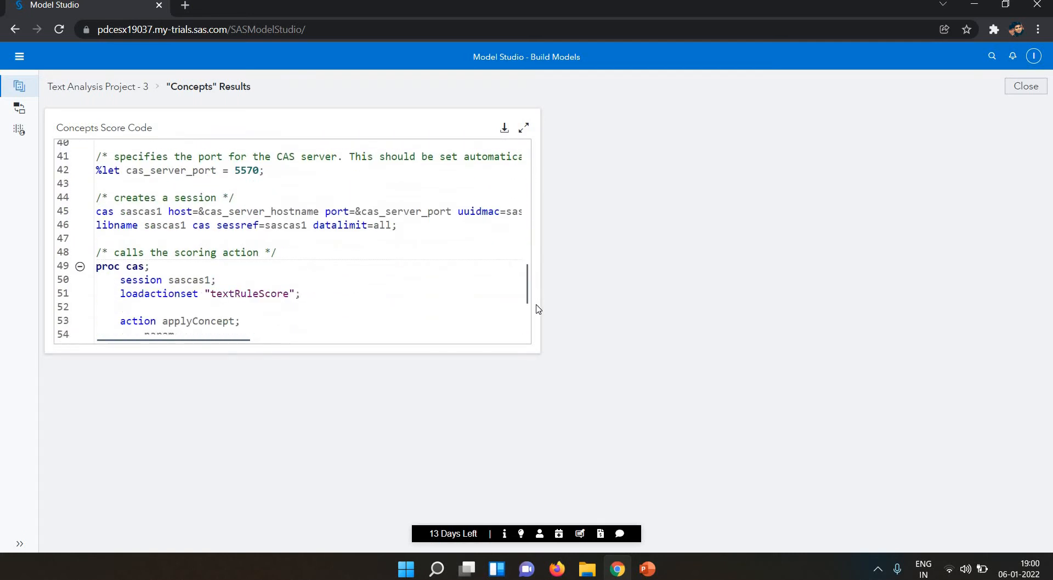
pyautogui.scroll(-1, 538, 319)
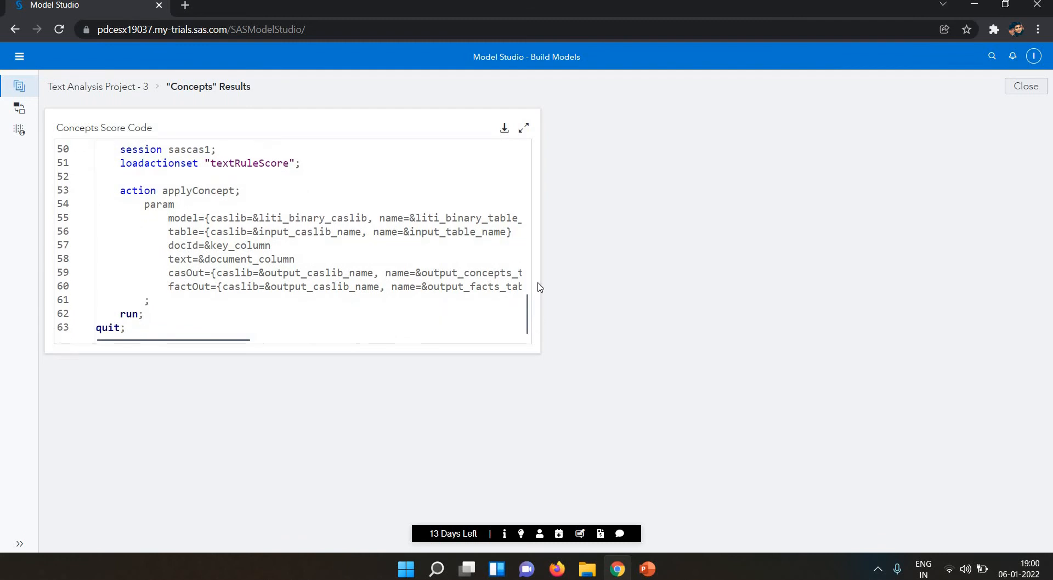
pyautogui.scroll(8, 529, 258)
pyautogui.scroll(4, 527, 225)
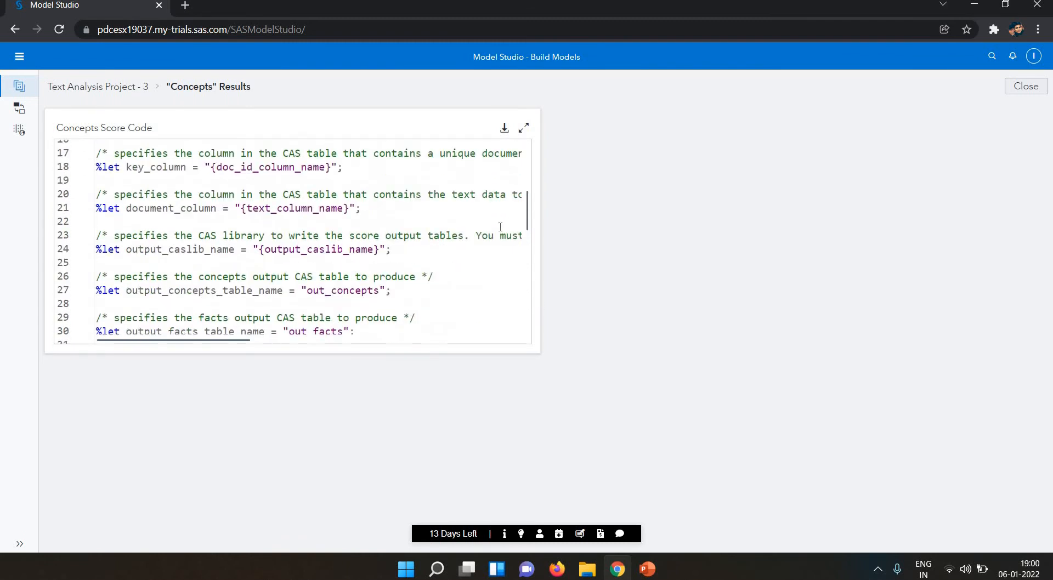
pyautogui.click(96, 88)
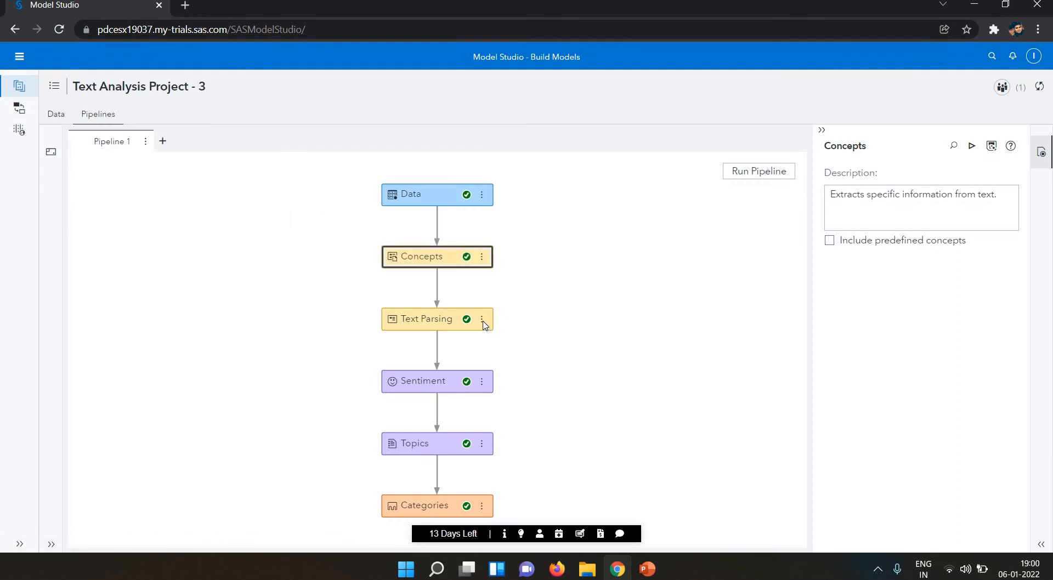
# Step: Open the Text Parsing node, browse its kept and dropped terms and select the dropped term "be"
pyautogui.click(482, 322)
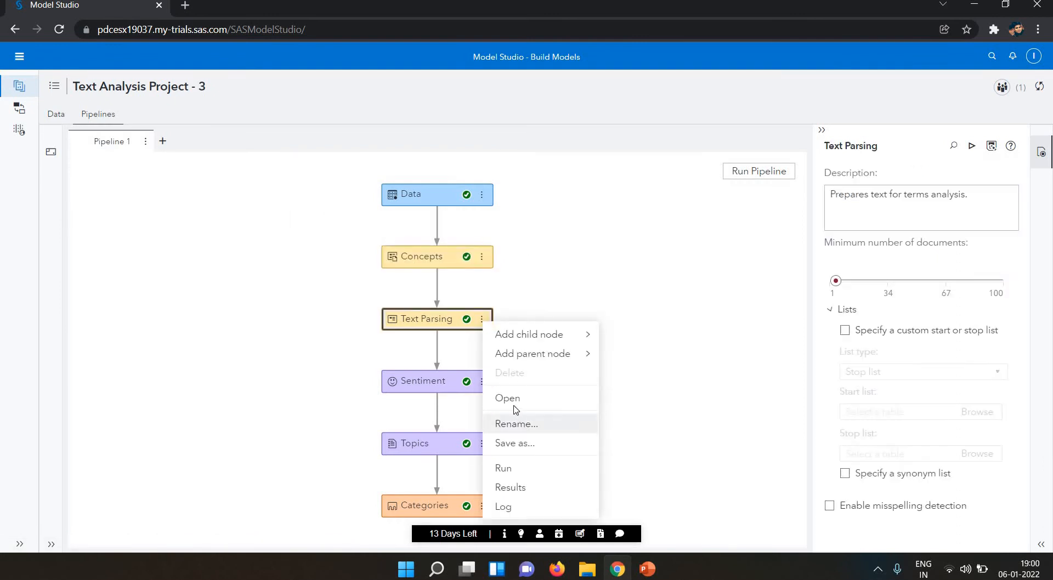
pyautogui.click(515, 405)
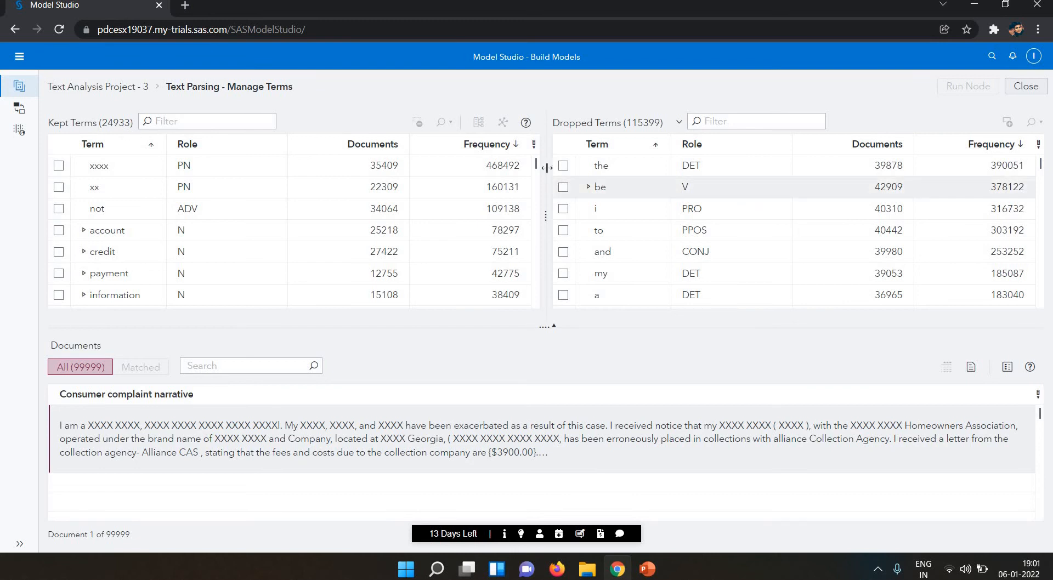
pyautogui.moveTo(536, 165); pyautogui.dragTo(538, 174)
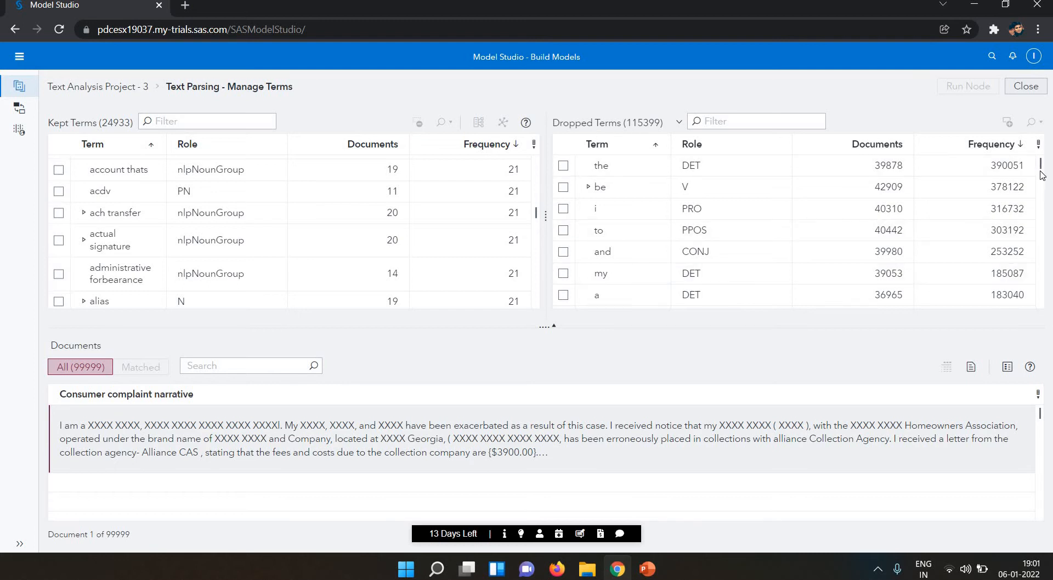
pyautogui.moveTo(1041, 171); pyautogui.dragTo(1040, 156)
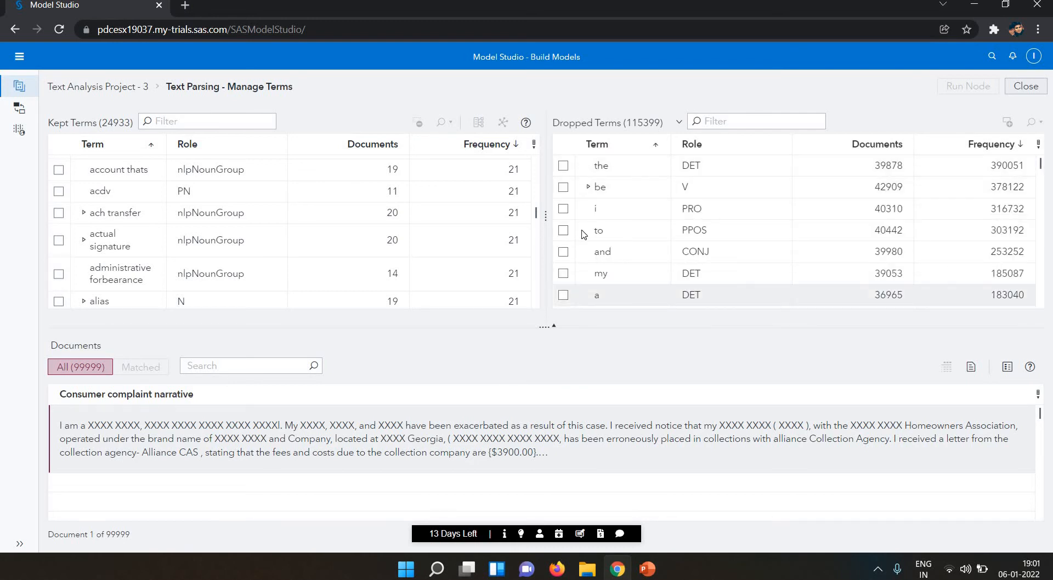
pyautogui.click(563, 188)
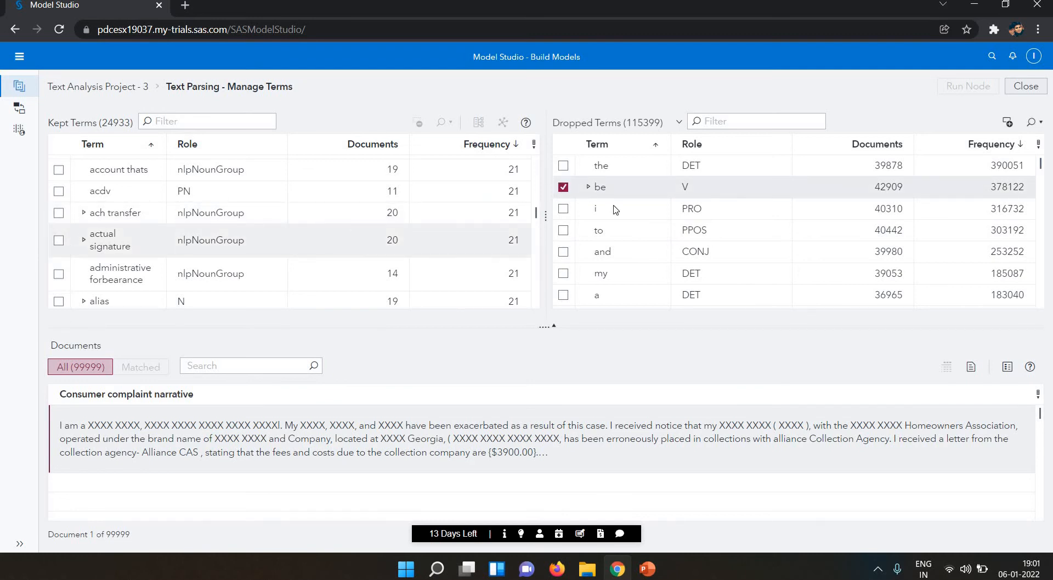
pyautogui.click(565, 188)
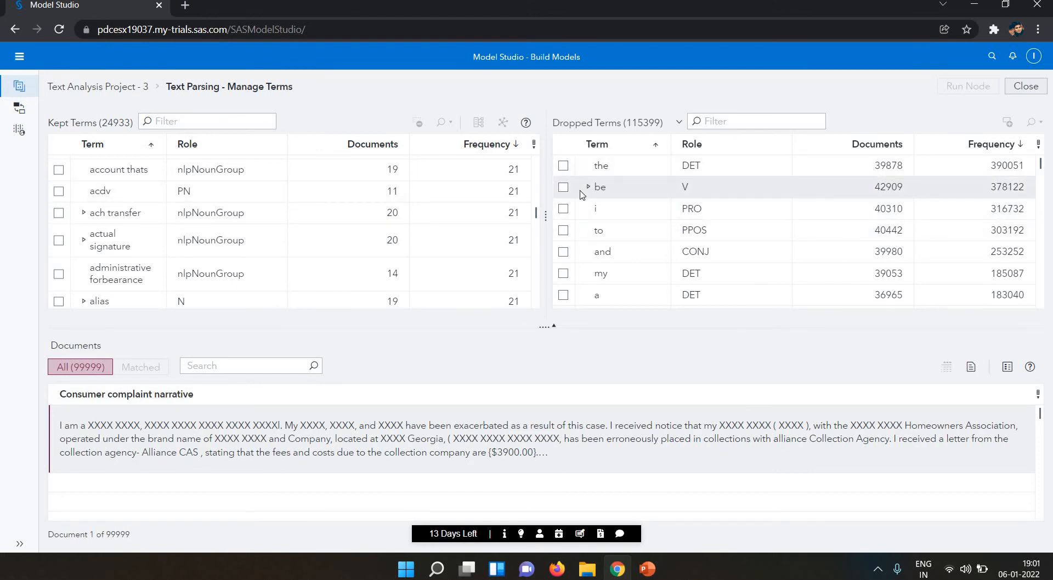
pyautogui.click(564, 187)
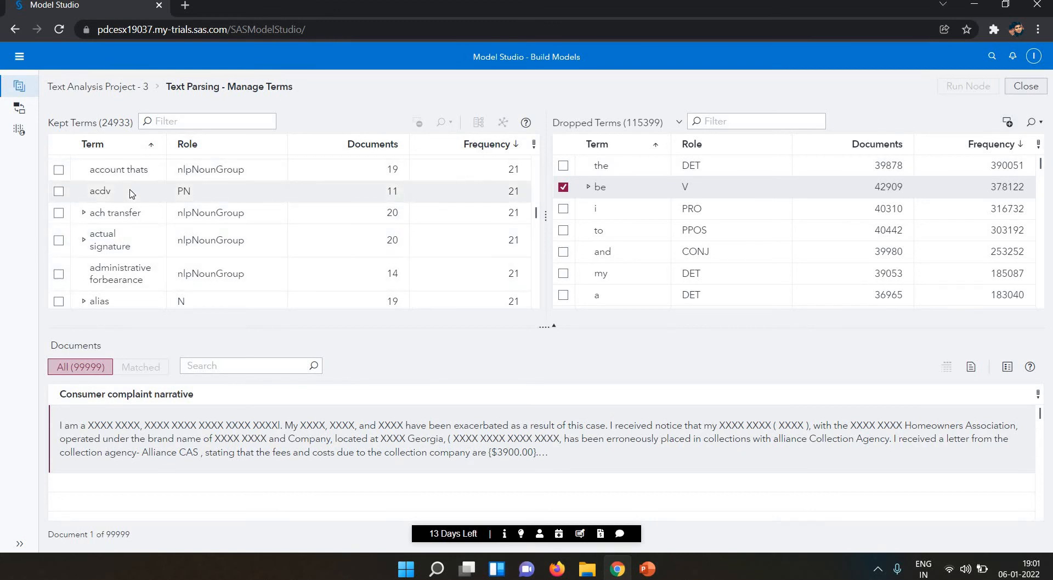
# Step: Show the similarity scores and the term map for only the kept term "acdv", then clear the selection and return to the pipeline
pyautogui.click(59, 191)
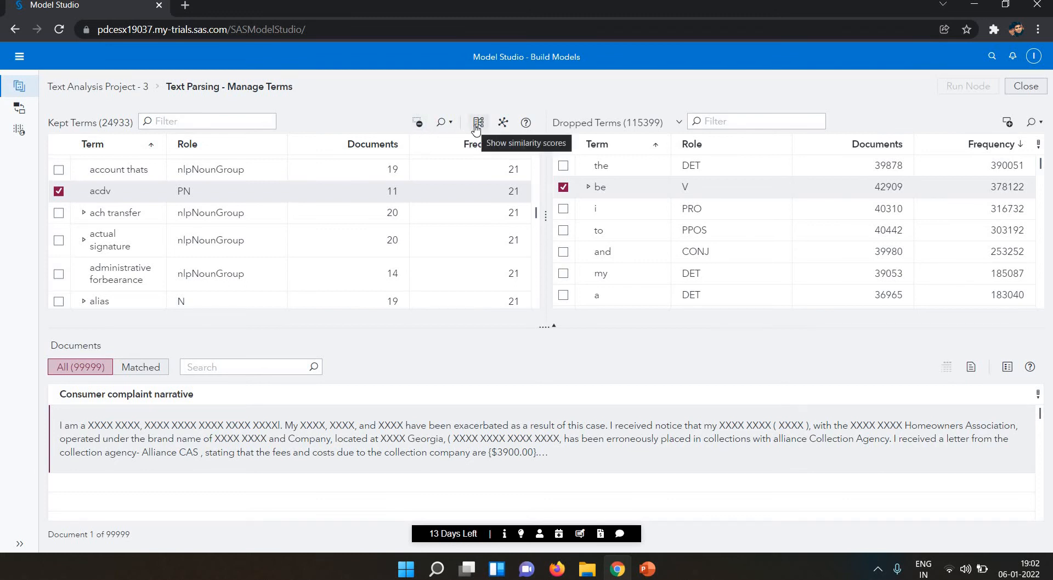
pyautogui.click(563, 187)
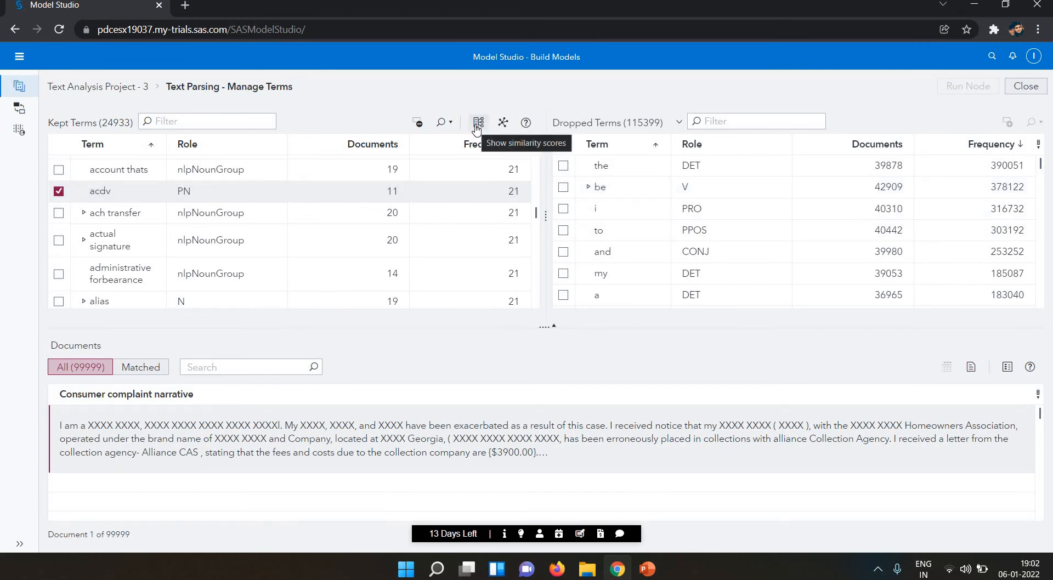
pyautogui.click(477, 128)
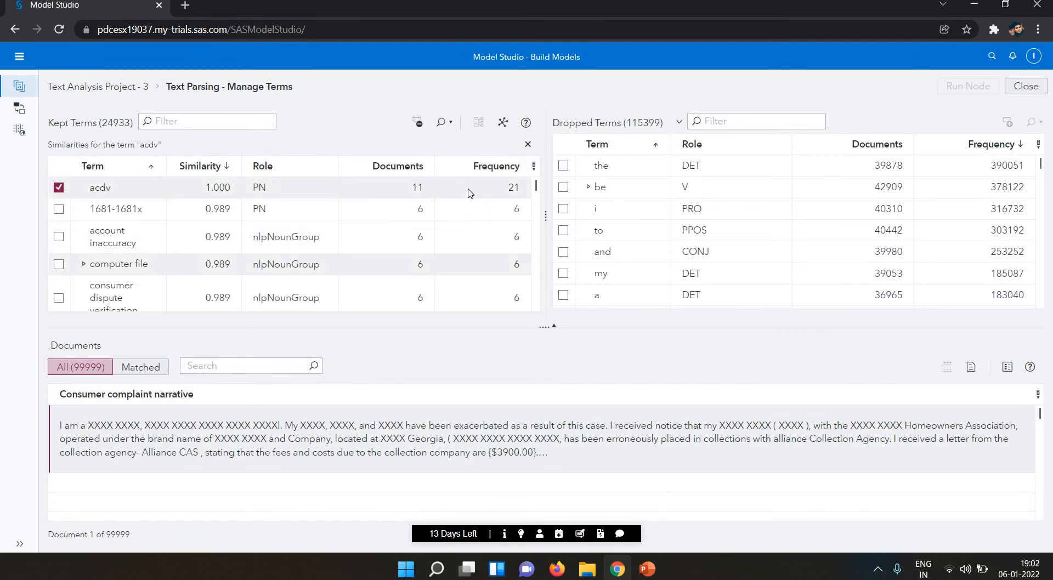
pyautogui.click(503, 123)
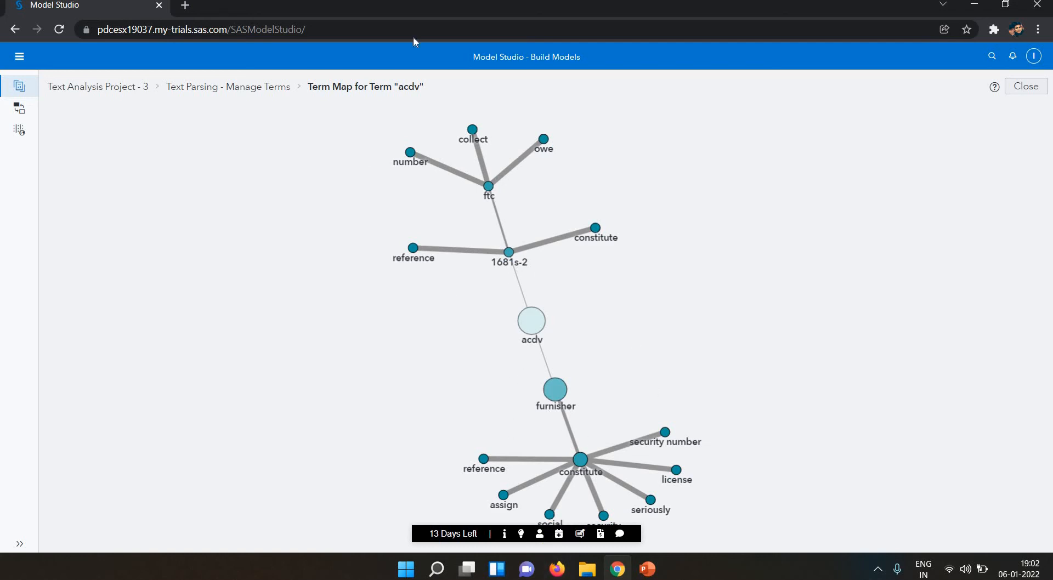
pyautogui.click(225, 88)
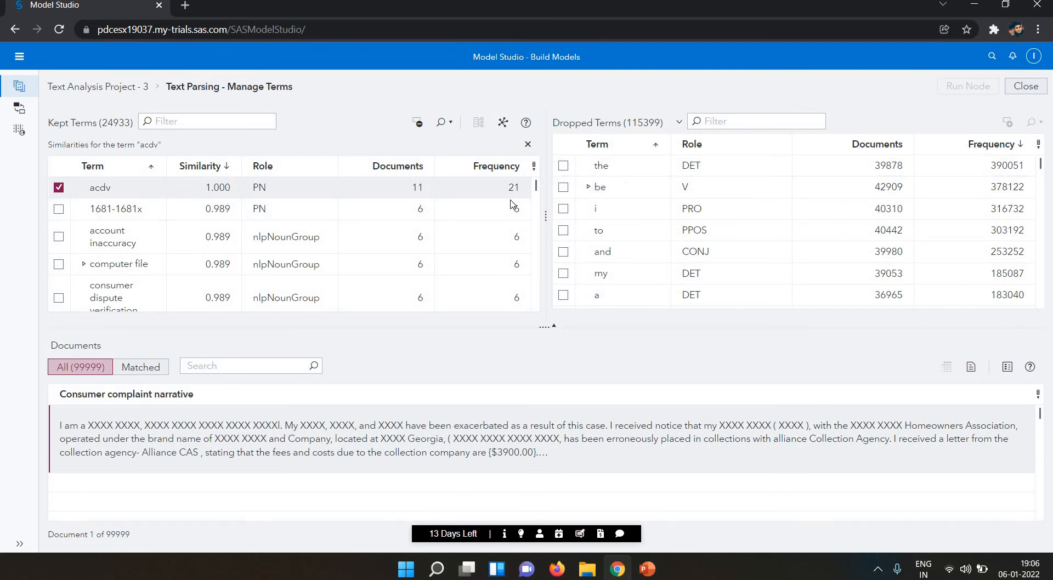
pyautogui.click(59, 188)
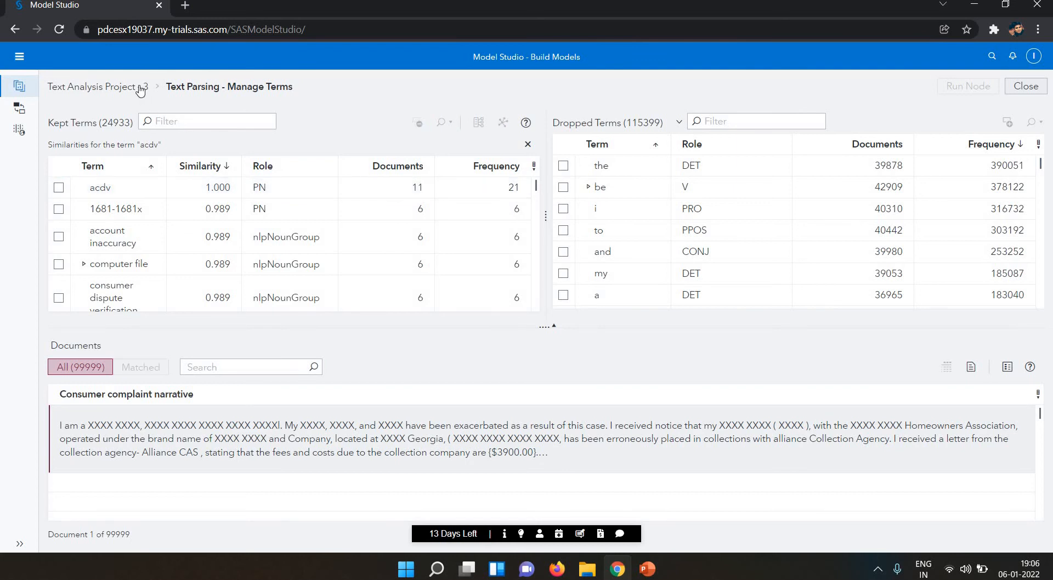
pyautogui.click(141, 87)
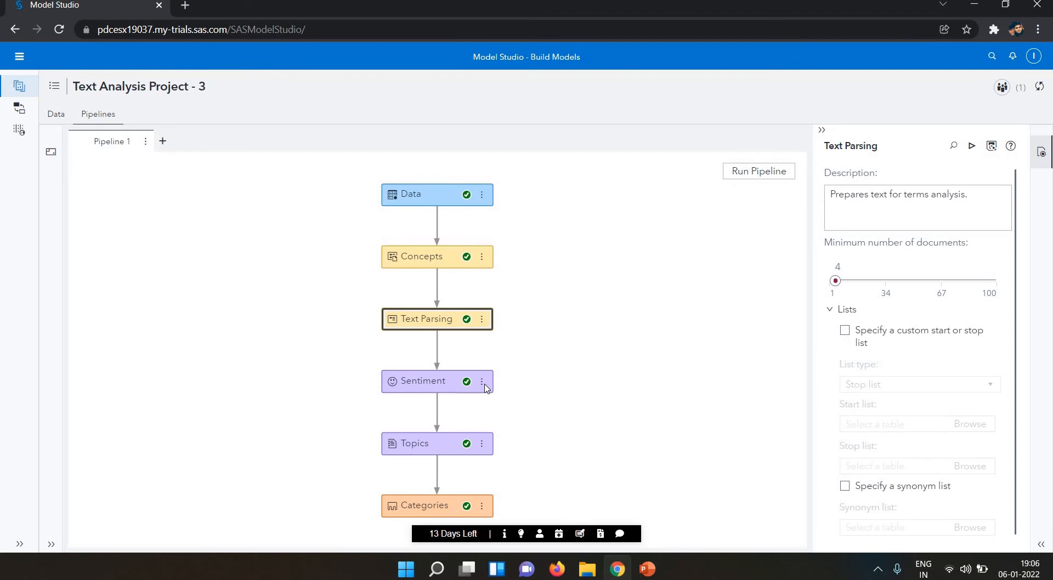
# Step: Open the Sentiment node's results to view its score code, and return to the pipeline
pyautogui.click(482, 382)
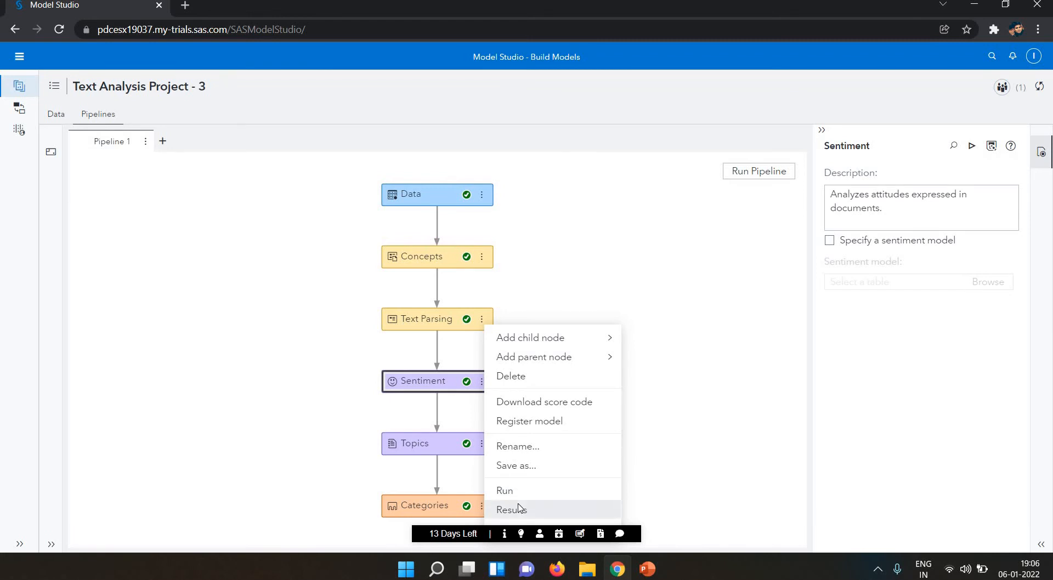
pyautogui.click(519, 509)
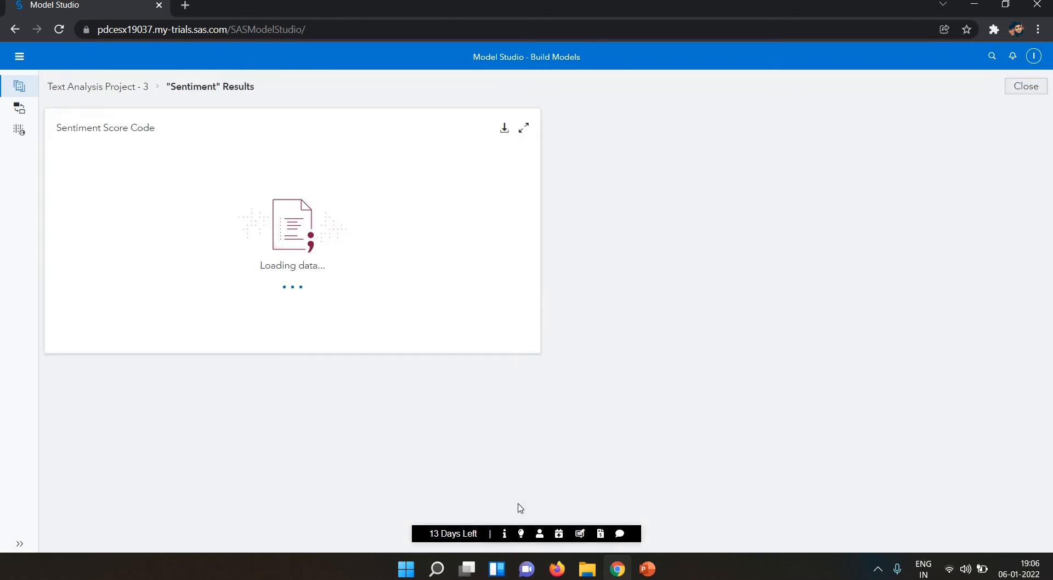
pyautogui.click(110, 93)
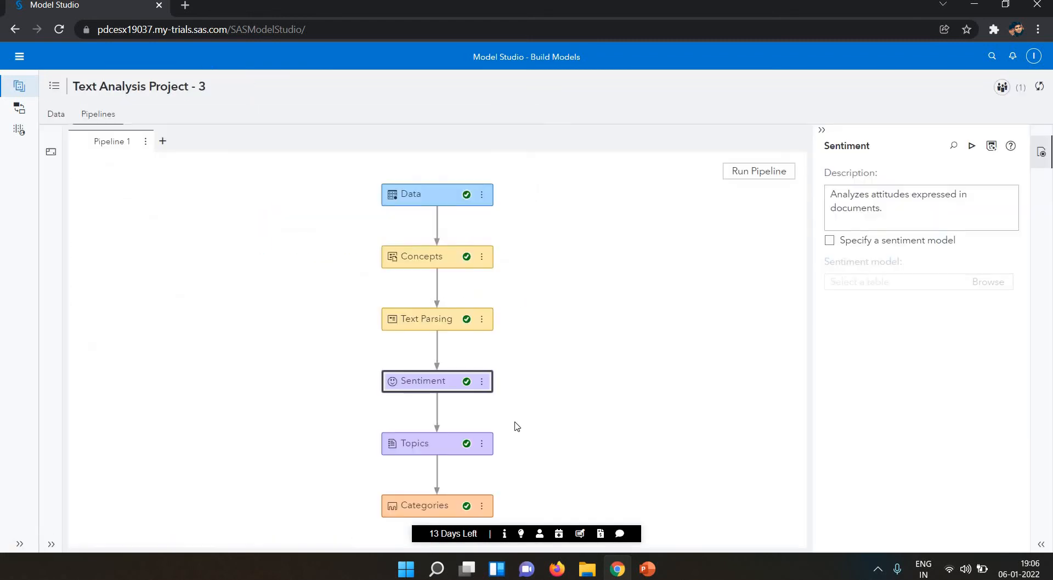
# Step: Open the Topics node, review its topics and terms with the term "account" expanded, and return to the pipeline
pyautogui.click(483, 444)
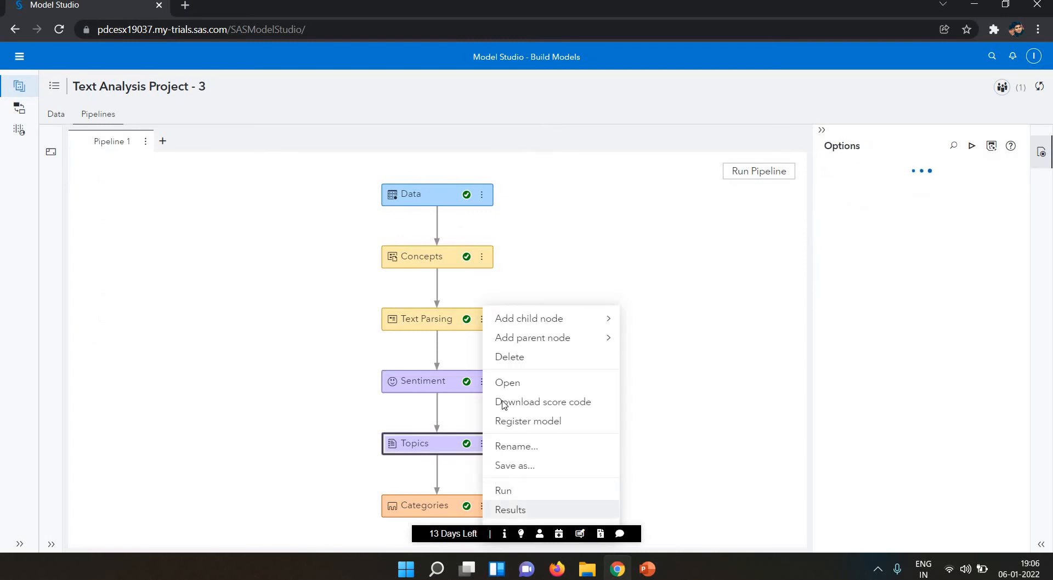
pyautogui.click(510, 383)
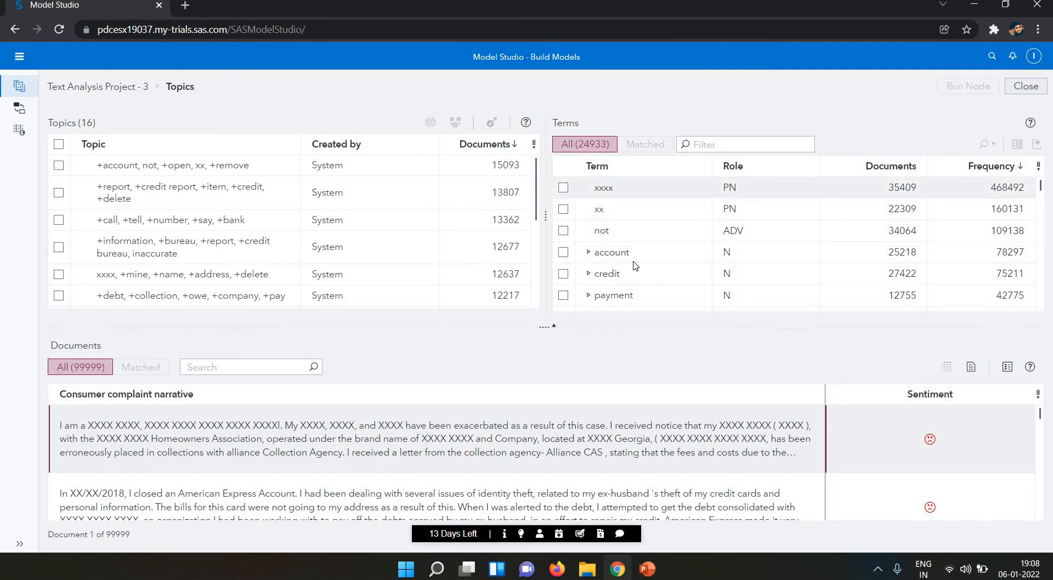
pyautogui.click(587, 253)
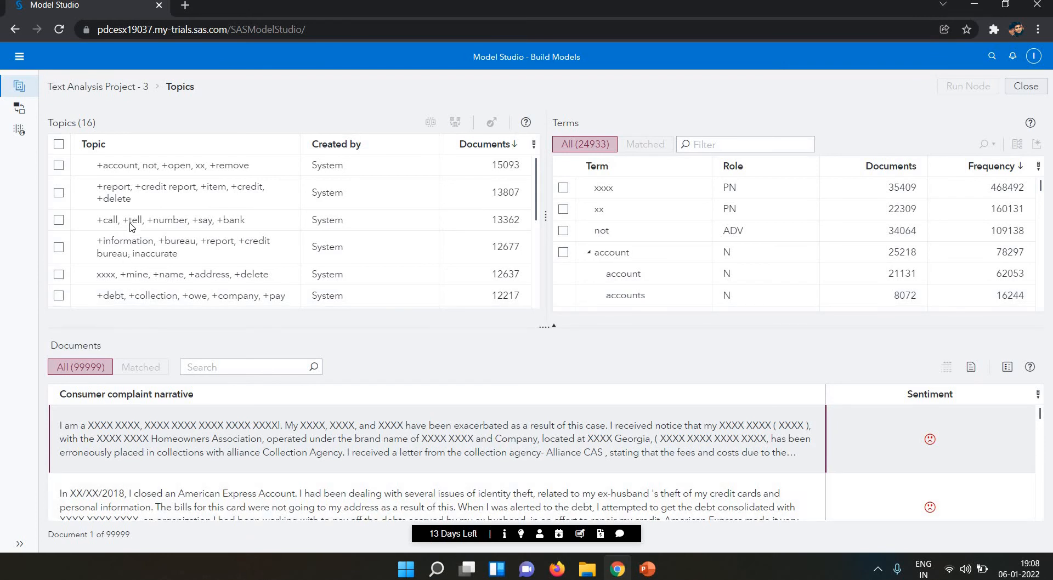
pyautogui.click(79, 88)
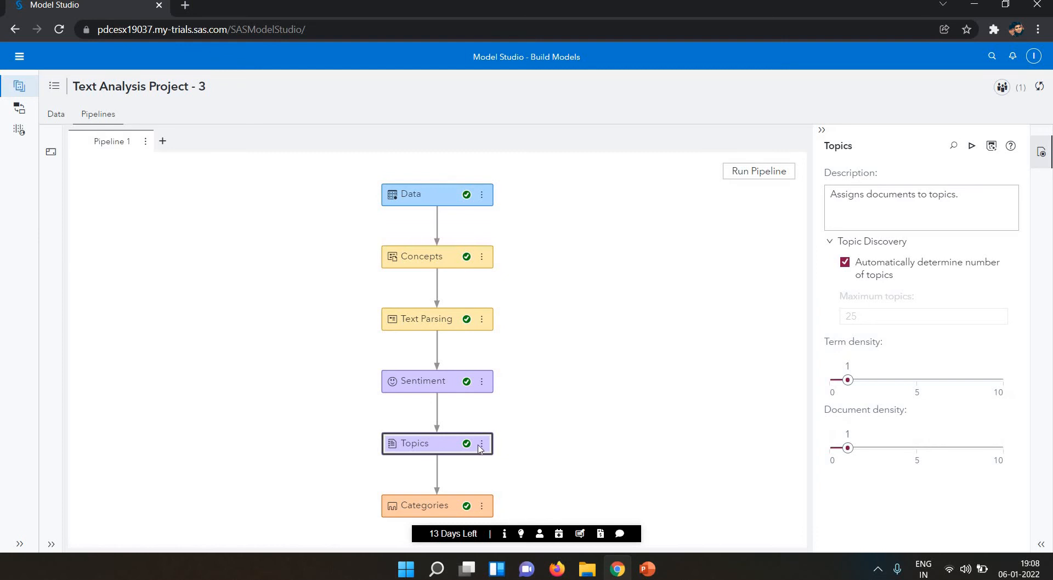
# Step: Open the Categories node and expand the Product category to show its subcategories
pyautogui.click(484, 508)
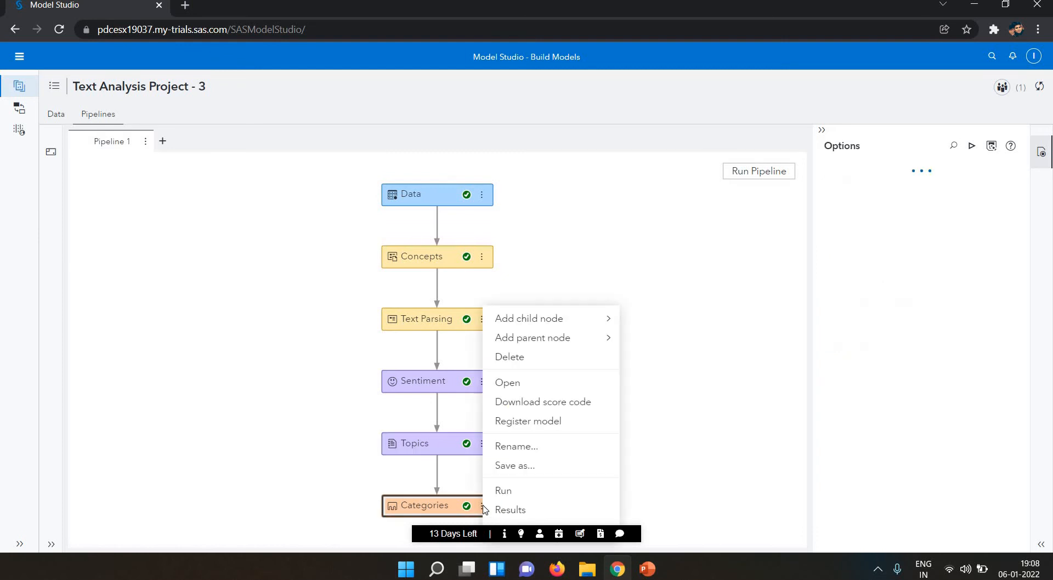
pyautogui.click(509, 384)
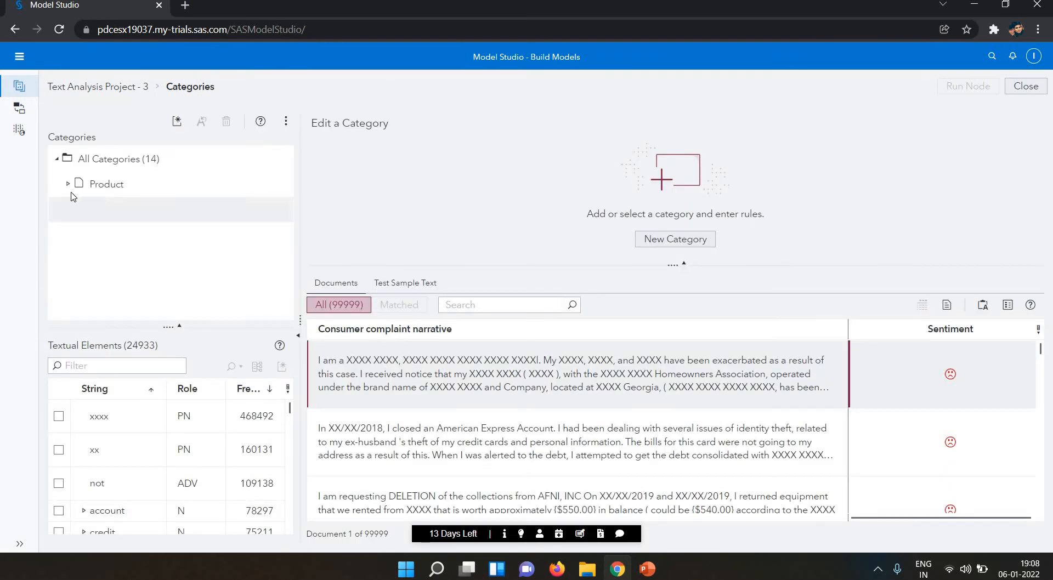
pyautogui.click(69, 185)
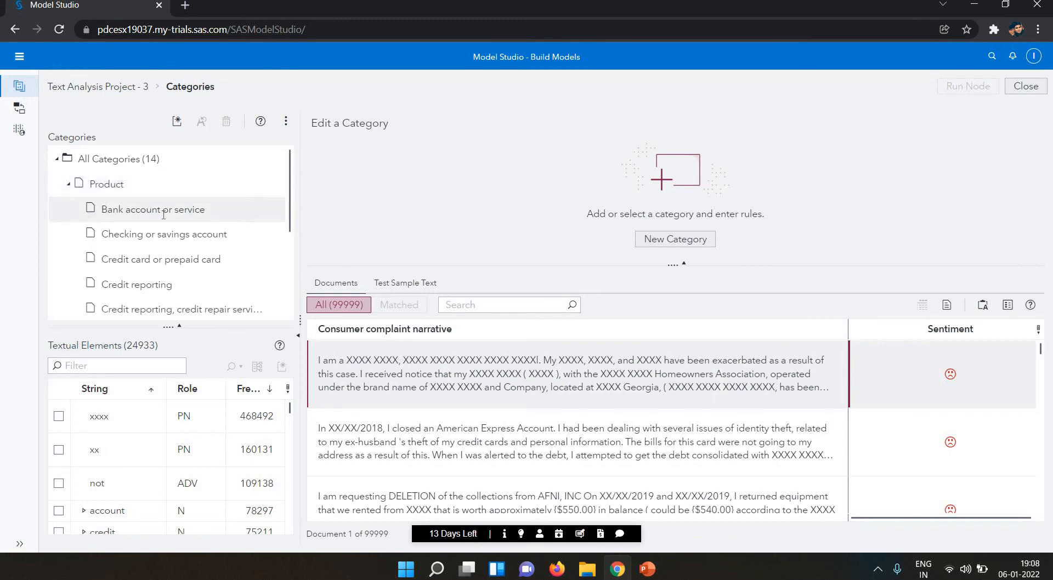
# Step: View the rules and matched documents for Bank account or service, Checking or savings account, and Credit card or prepaid card
pyautogui.click(164, 215)
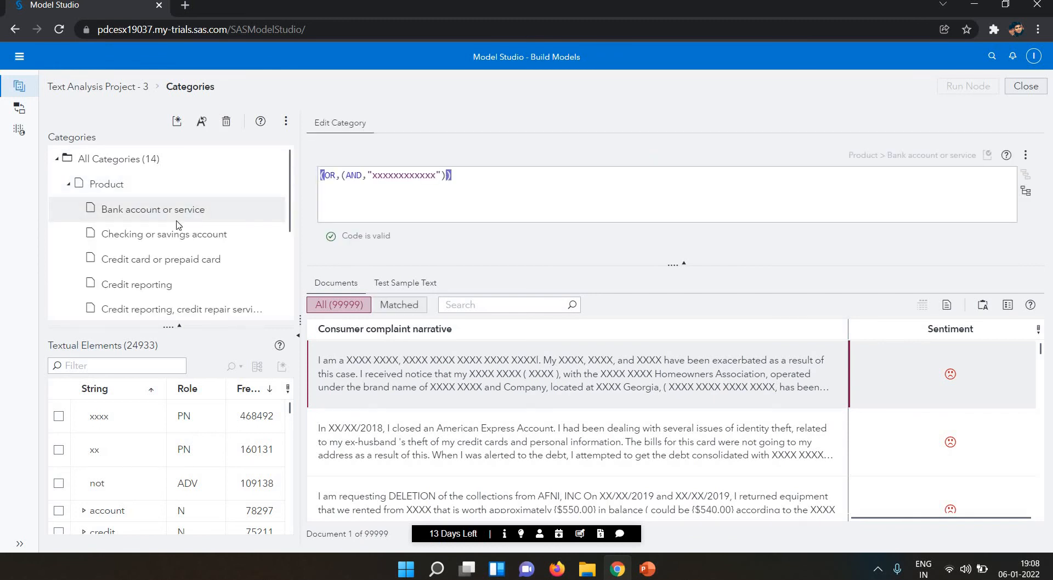
pyautogui.click(399, 311)
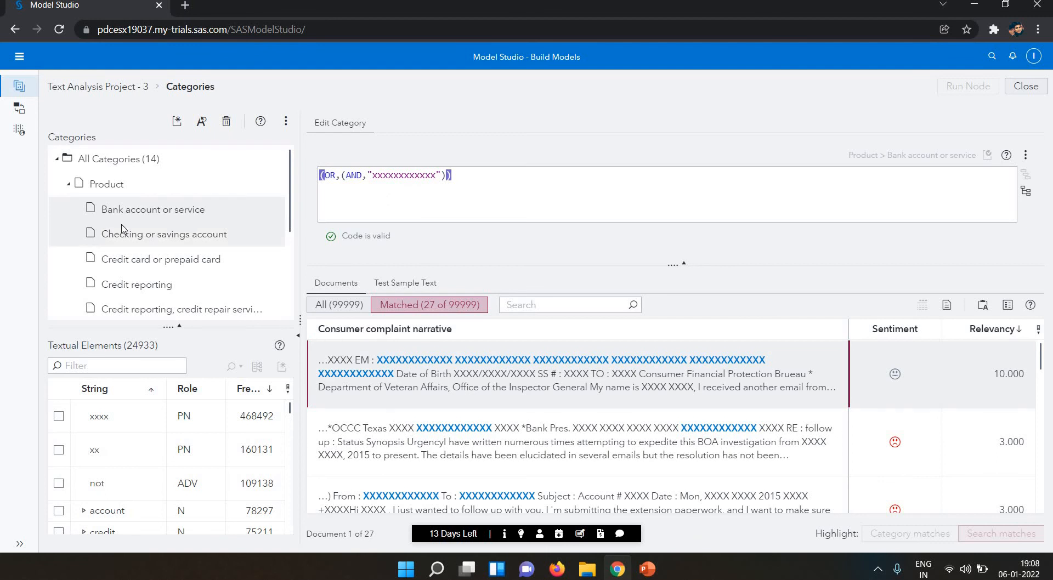
pyautogui.click(160, 242)
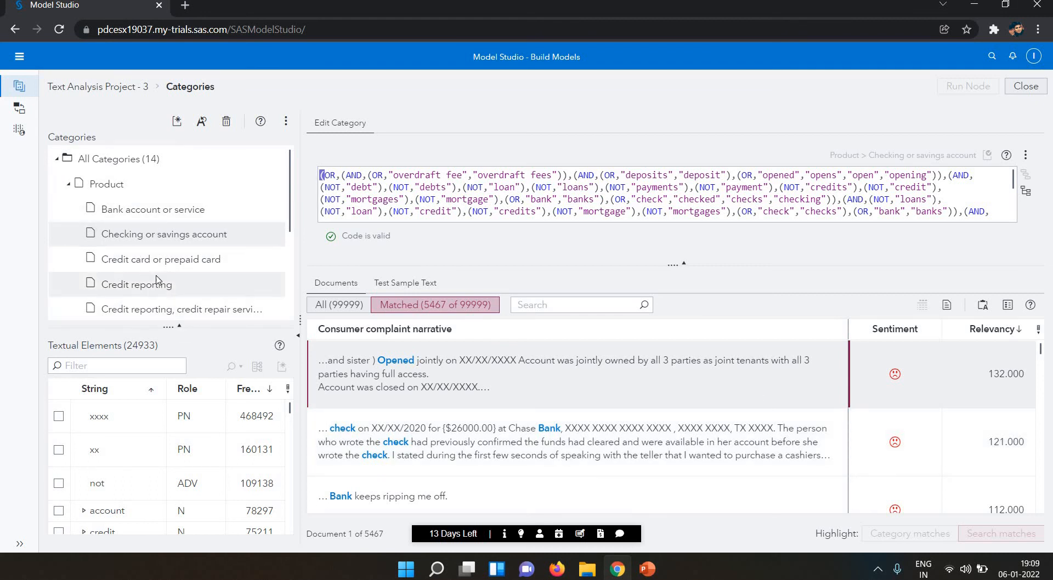
pyautogui.click(148, 259)
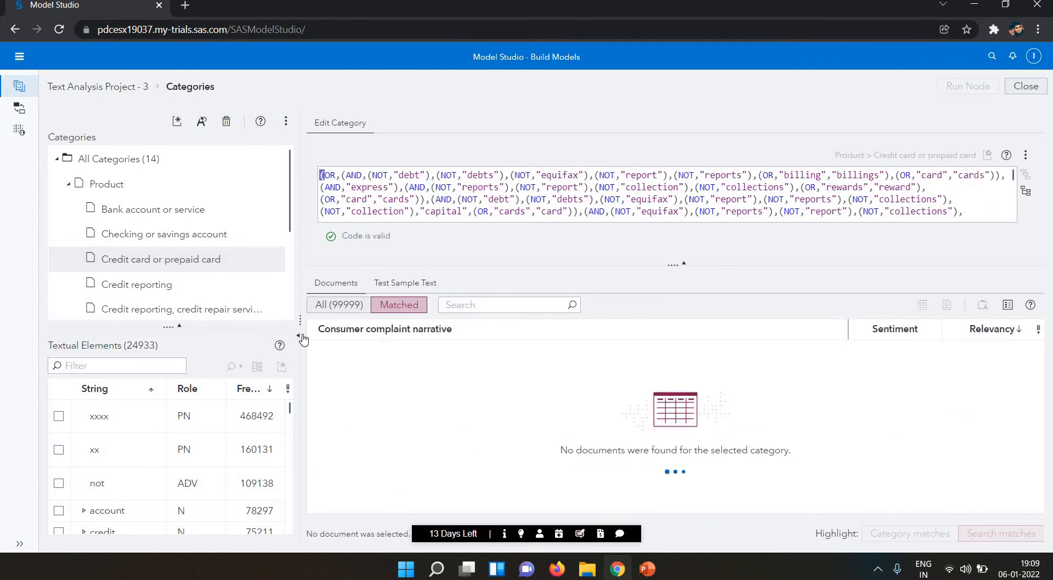
# Step: Return to the pipeline and open the Categories node's results to review the diagnostic counts of the automatically generated categories
pyautogui.click(84, 88)
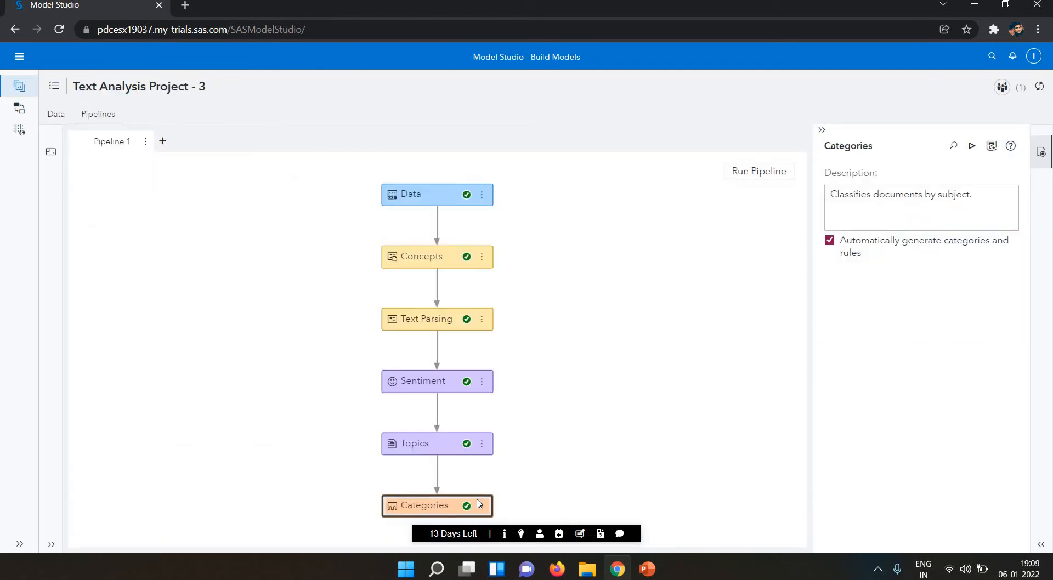
pyautogui.click(482, 506)
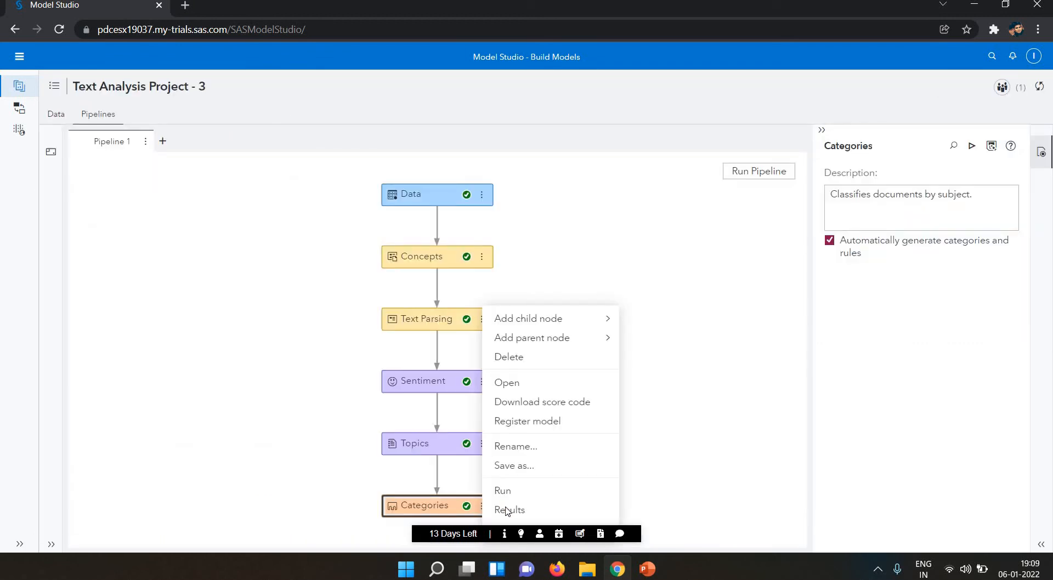
pyautogui.click(510, 511)
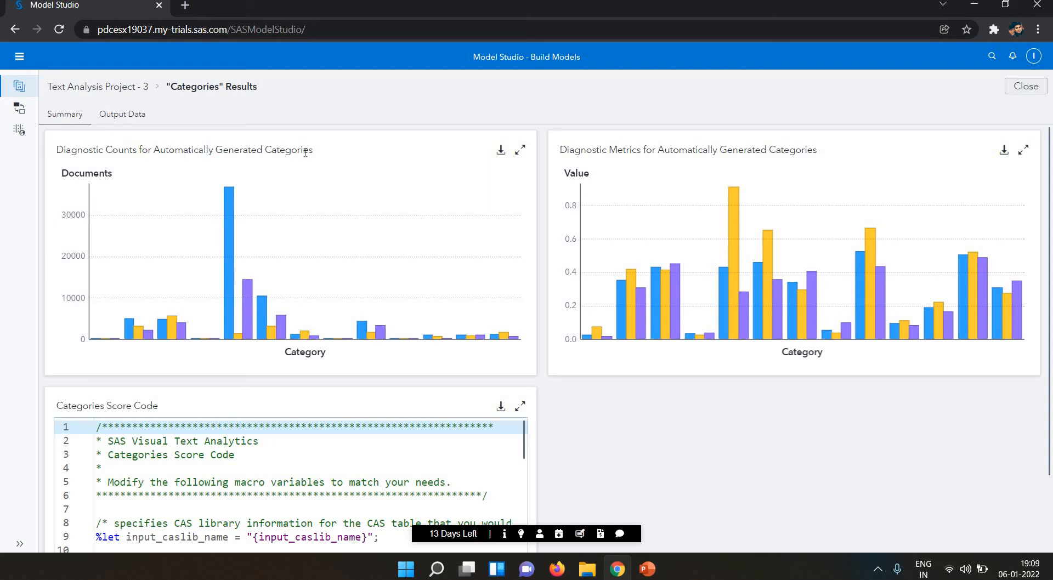
pyautogui.moveTo(230, 221)
# Step: Load the Transactional output table of the Categories results and examine its category, keyword, score and product columns
pyautogui.click(107, 118)
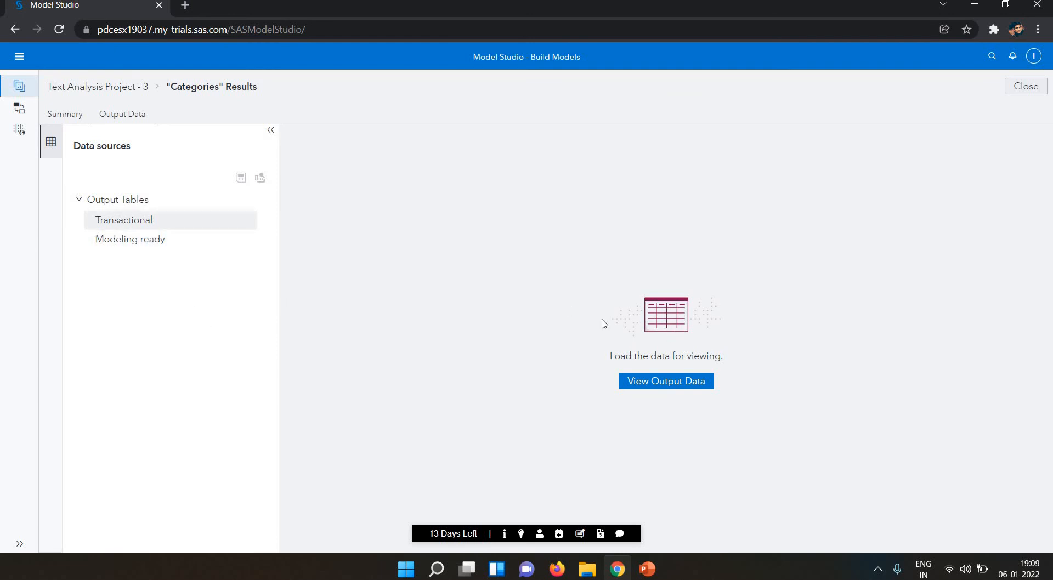
pyautogui.click(656, 380)
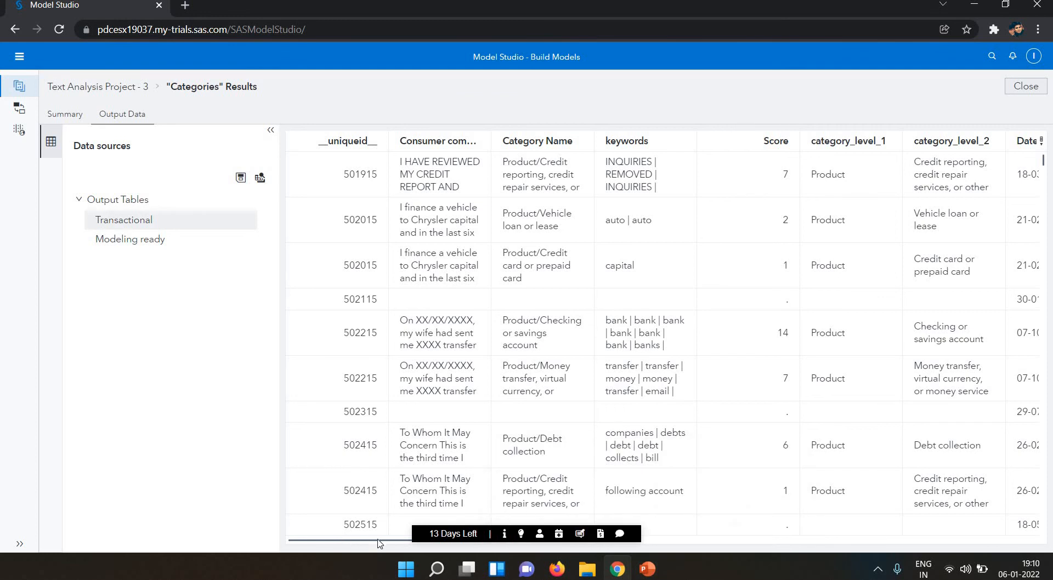
pyautogui.moveTo(378, 540); pyautogui.dragTo(402, 542)
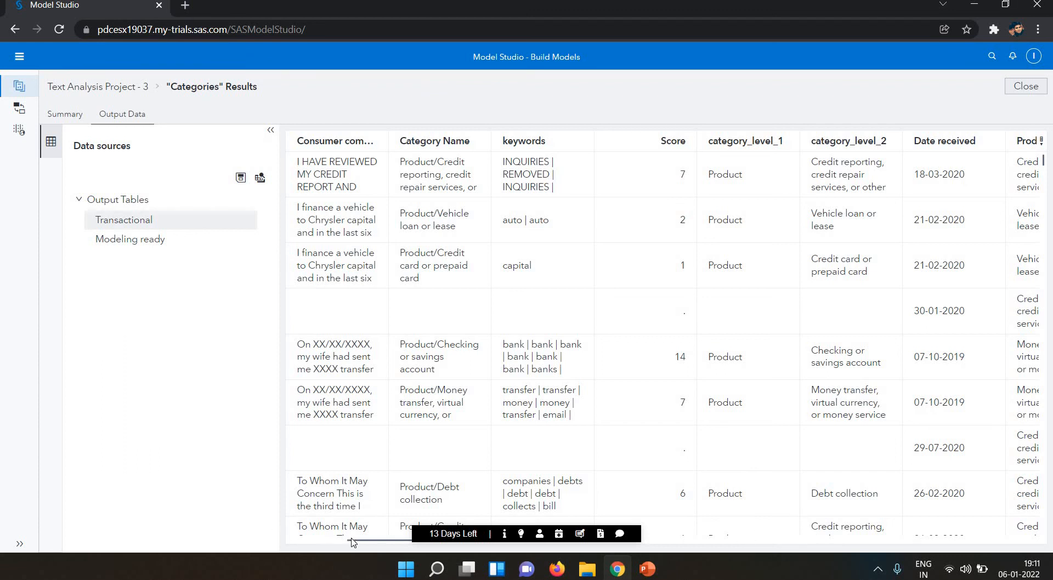
pyautogui.moveTo(352, 543); pyautogui.dragTo(372, 544)
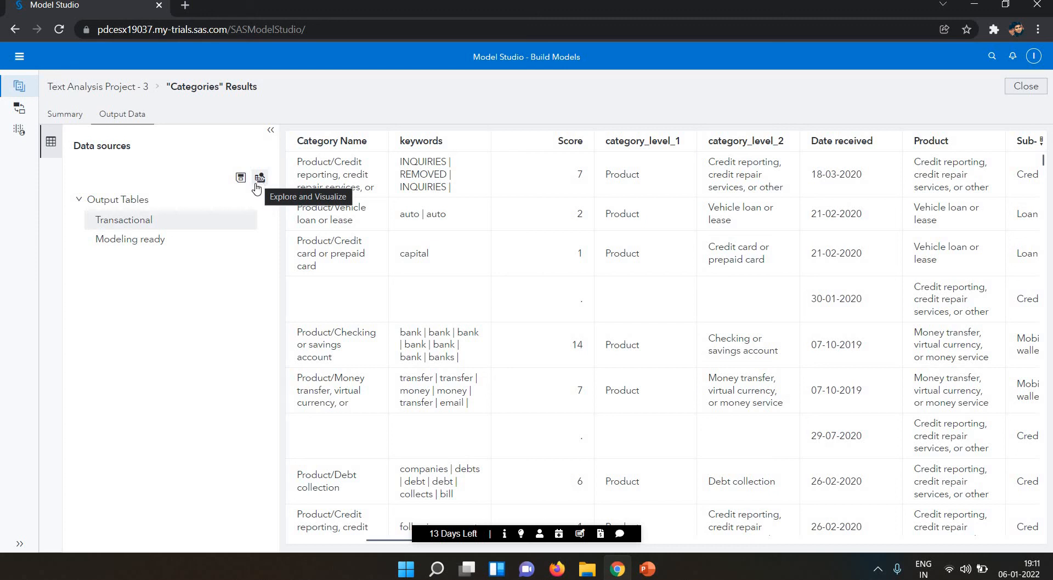
# Step: Load the Modeling ready output table, examine its category indicator and complaint columns, and return to the pipeline
pyautogui.click(163, 241)
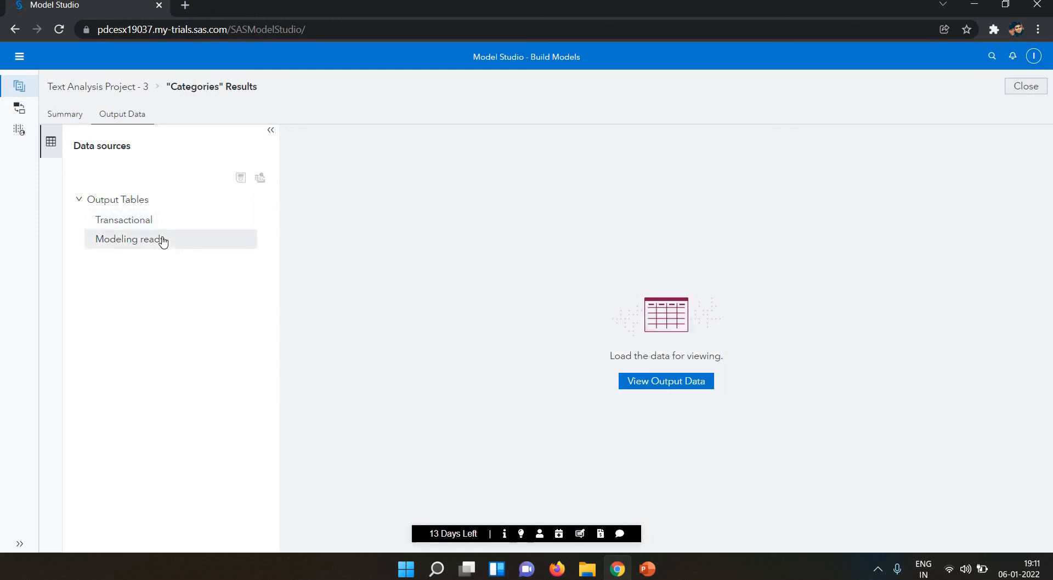
pyautogui.click(651, 386)
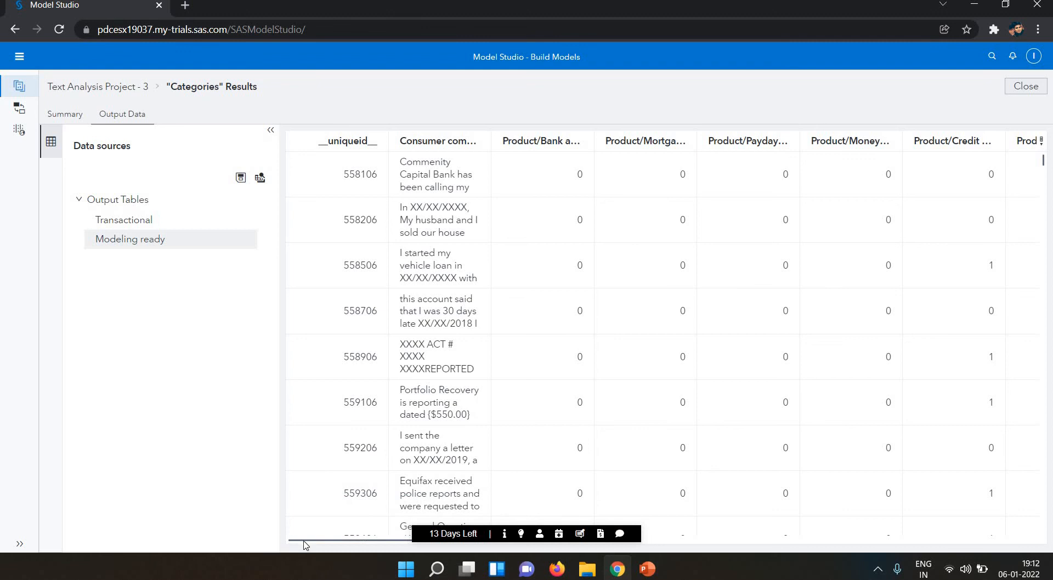
pyautogui.moveTo(304, 542); pyautogui.dragTo(625, 521)
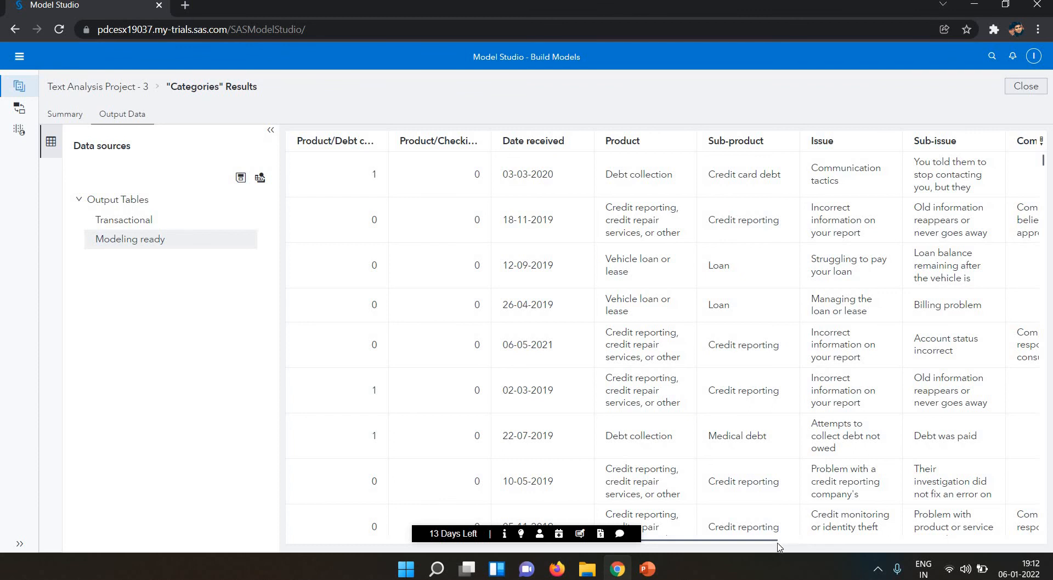
pyautogui.moveTo(772, 544); pyautogui.dragTo(368, 544)
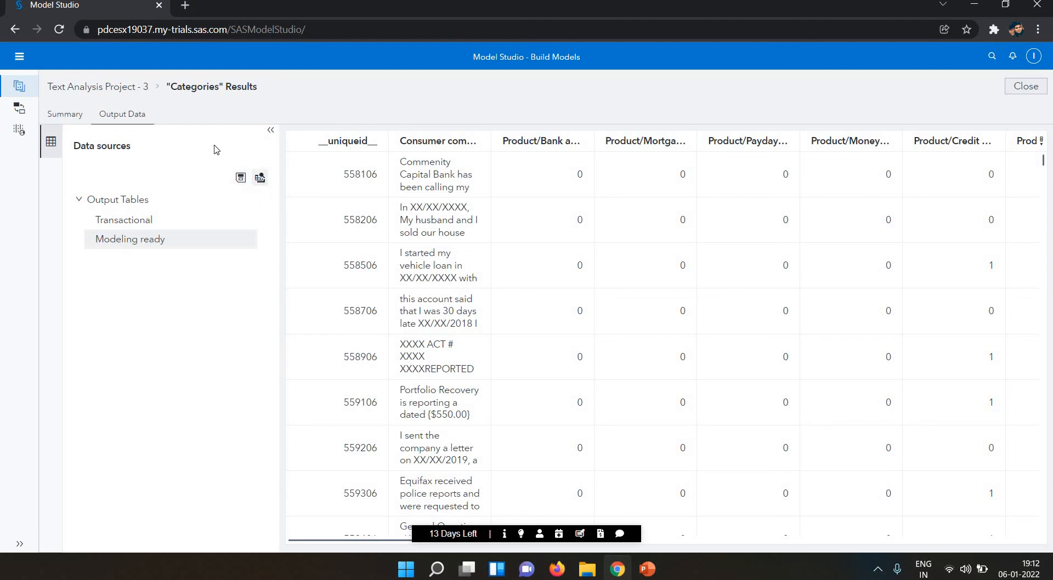
pyautogui.click(100, 88)
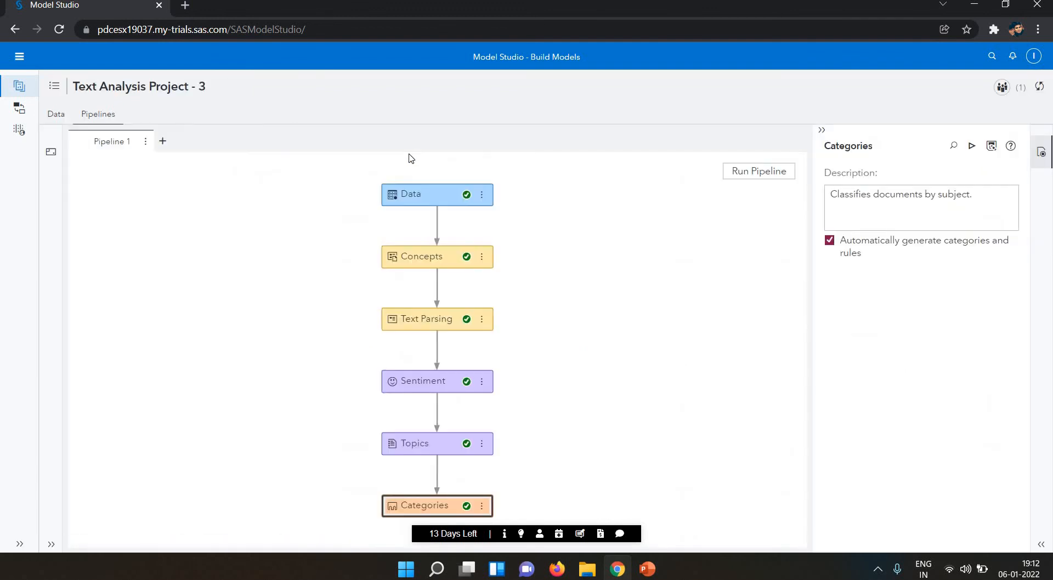